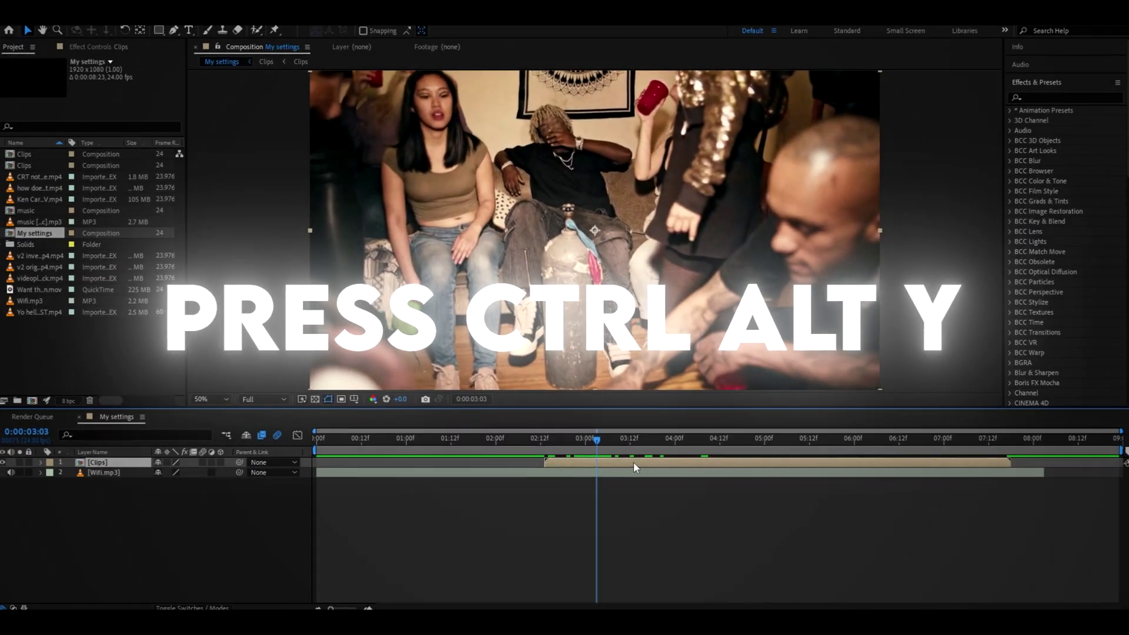
Add an adjustment layer above the clips and apply the Invert effect to it
key(ctrl+alt+y)
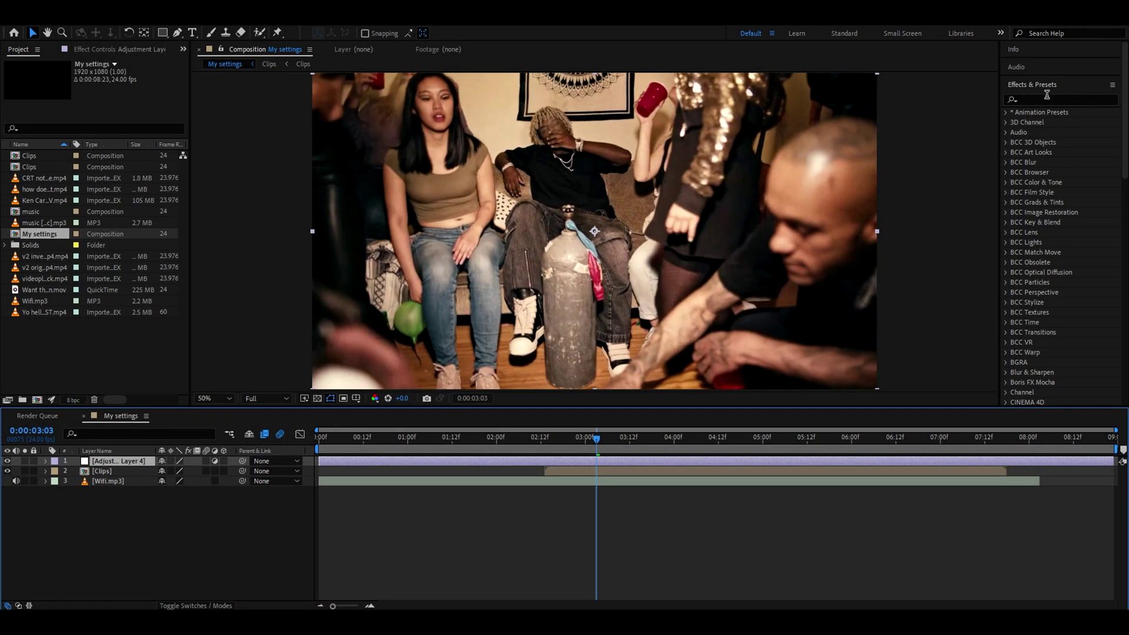
click(1046, 100)
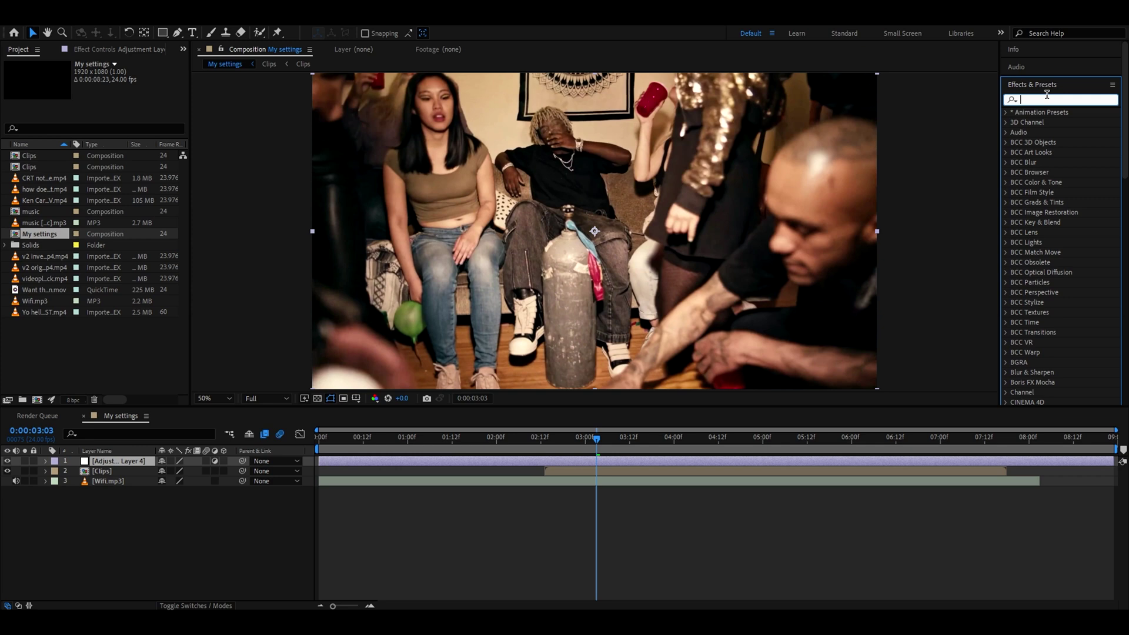
text(invert)
double_click(1050, 202)
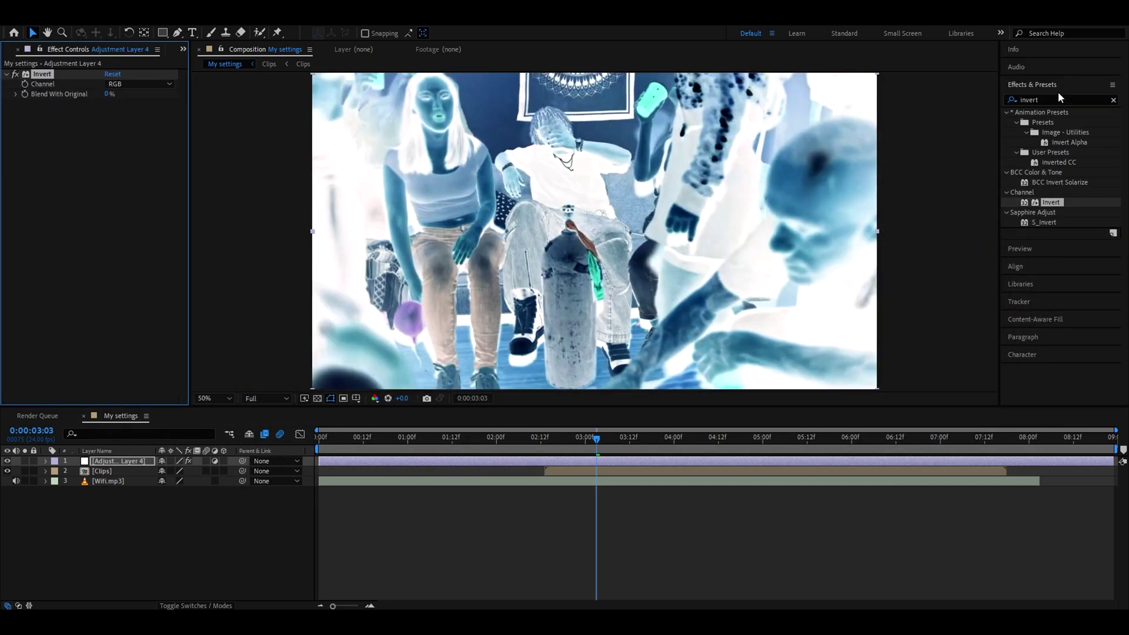
Apply the Threshold effect above Invert on the adjustment layer and set its level to 70
drag(1052, 99, 983, 108)
text(thresho)
drag(1046, 162, 66, 76)
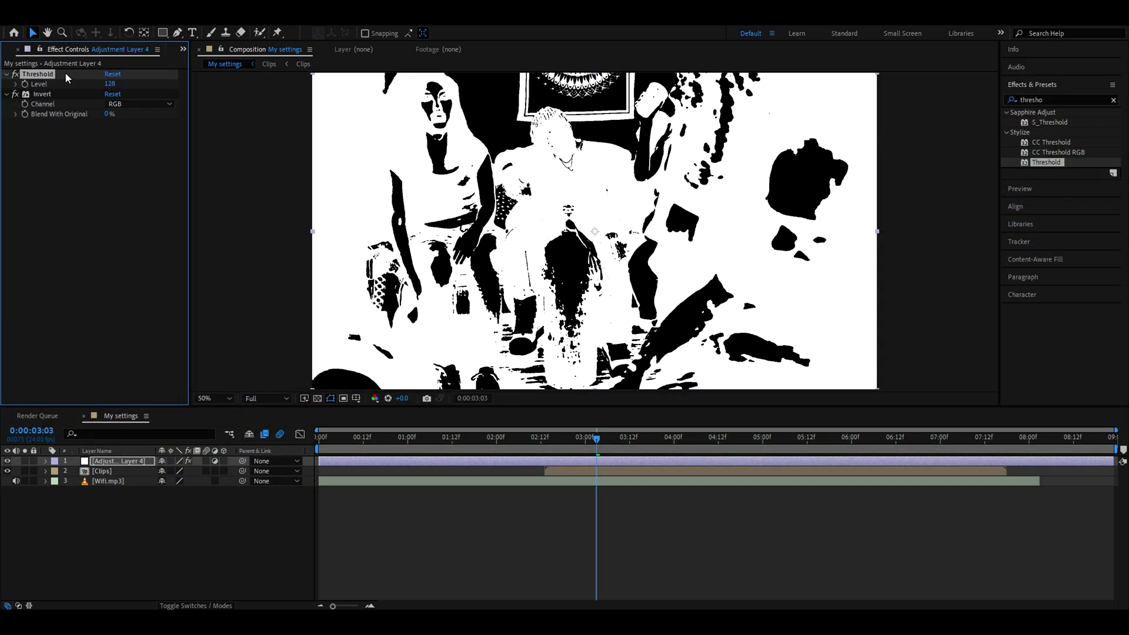
click(111, 84)
key(BackSpace)
text(70)
key(Return)
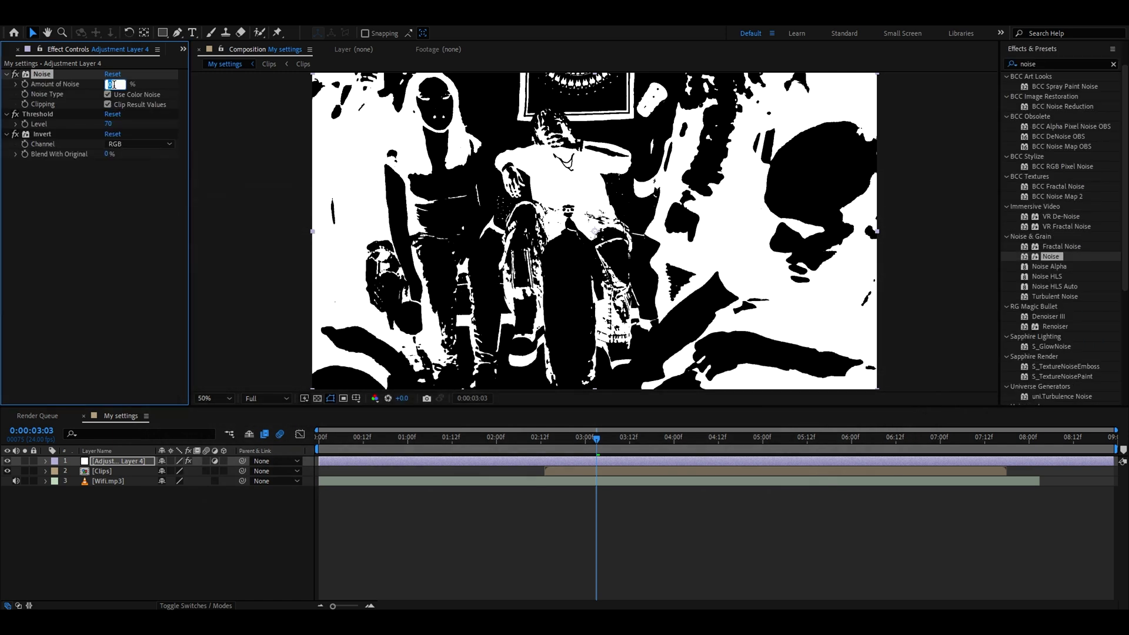
Set the Noise amount to 60% and the Gaussian Blur blurriness to 4 with Repeat Edge Pixels enabled
key(Return)
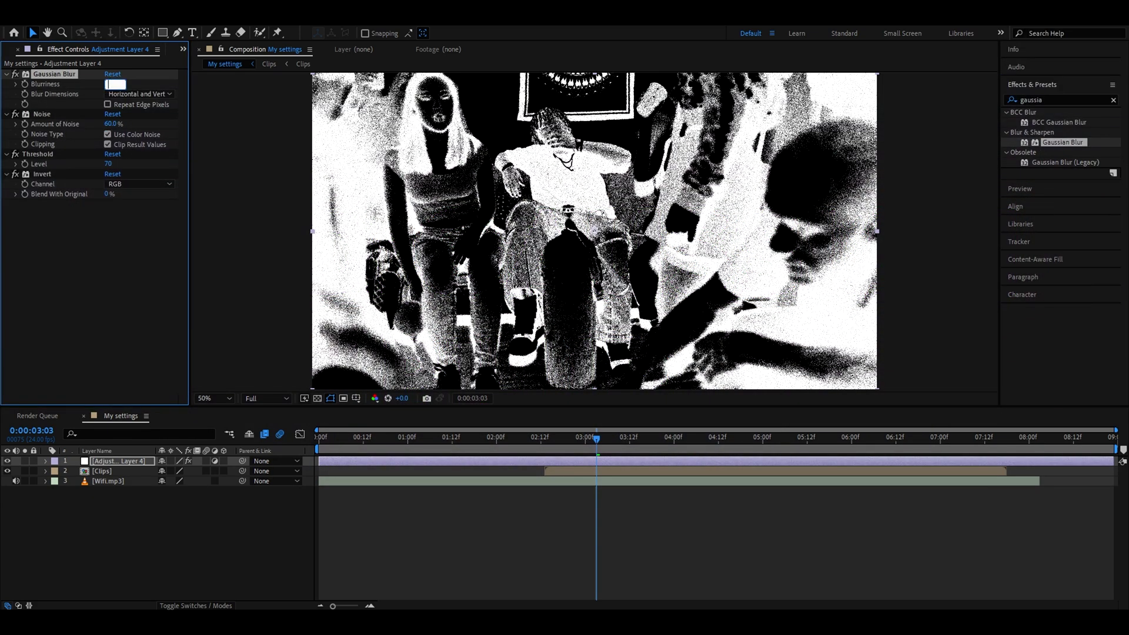
text(4)
key(Return)
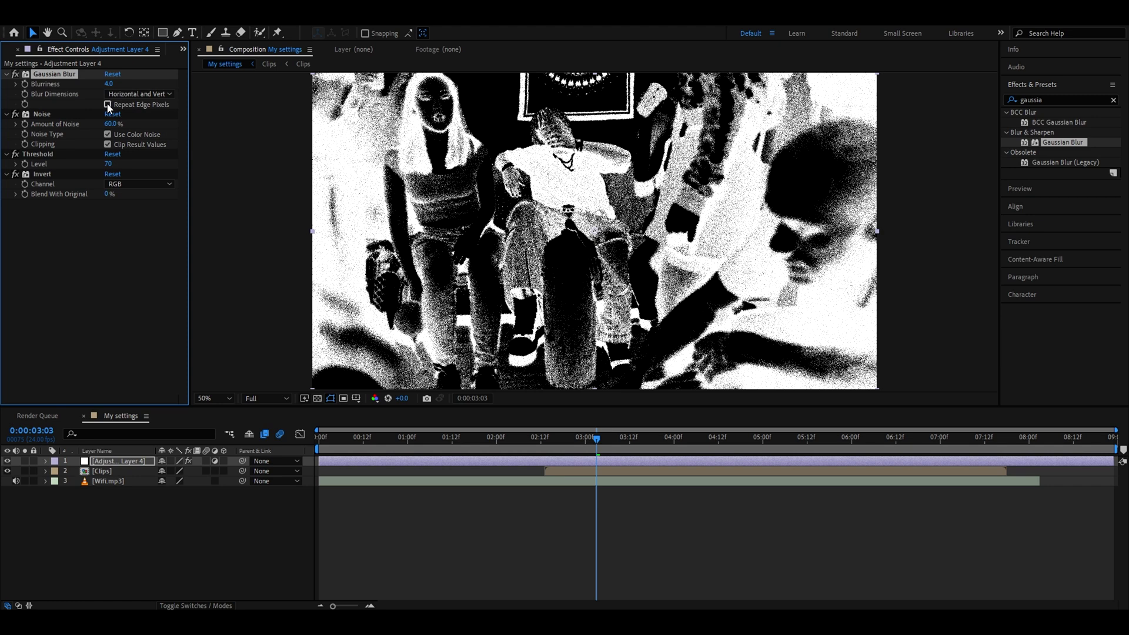
click(108, 105)
Apply Brightness & Contrast to the adjustment layer with brightness 71 and contrast -64
drag(1044, 100, 940, 97)
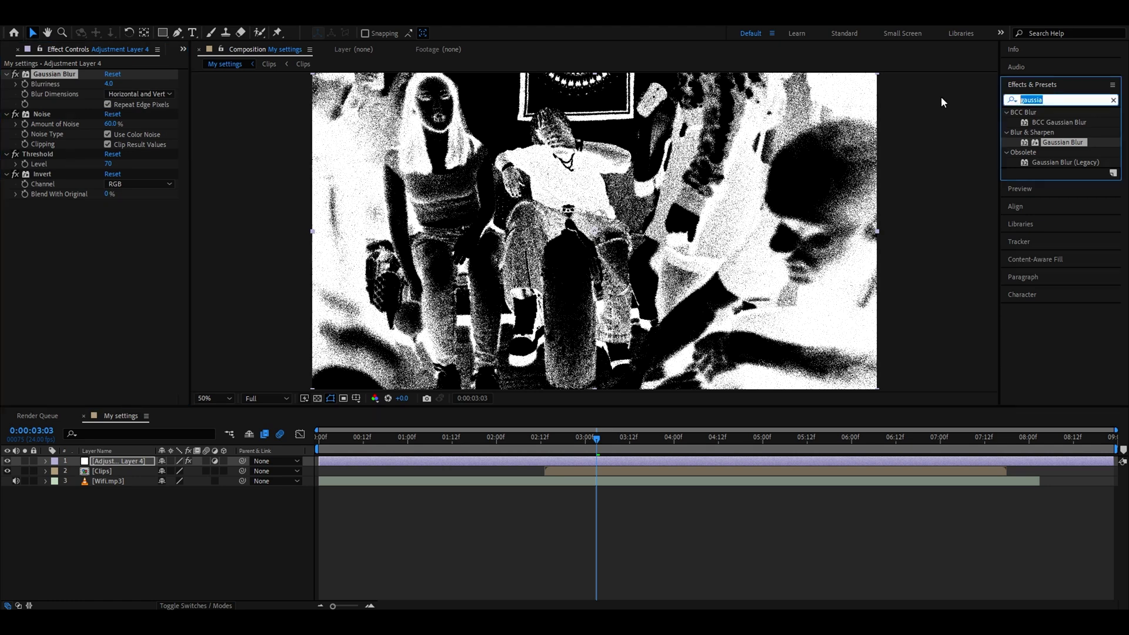
text(brightnes)
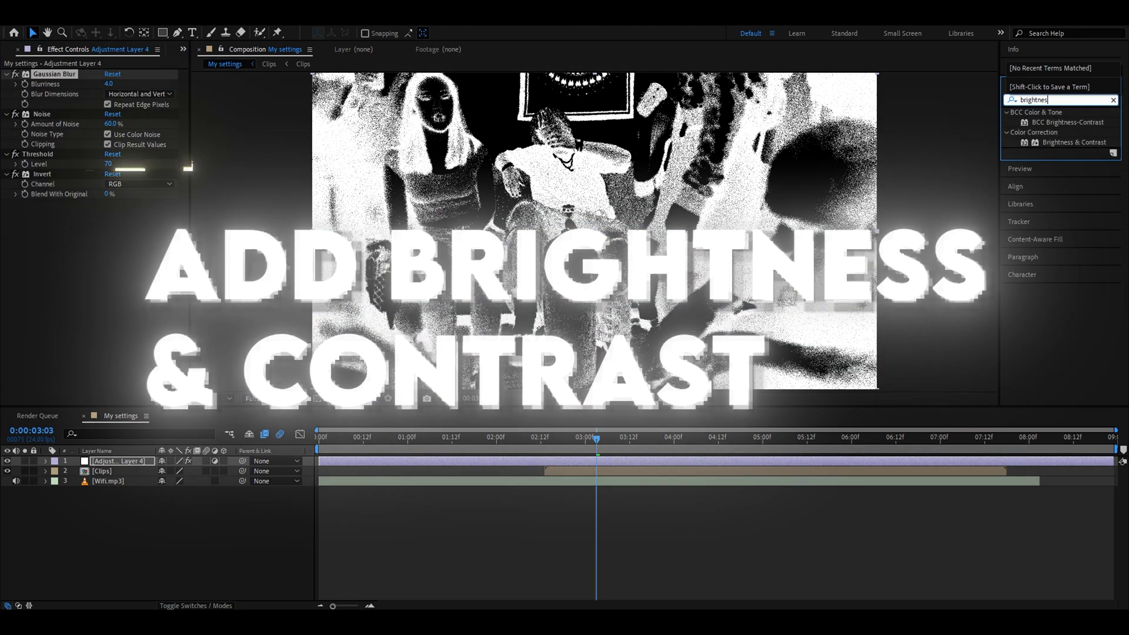
click(113, 85)
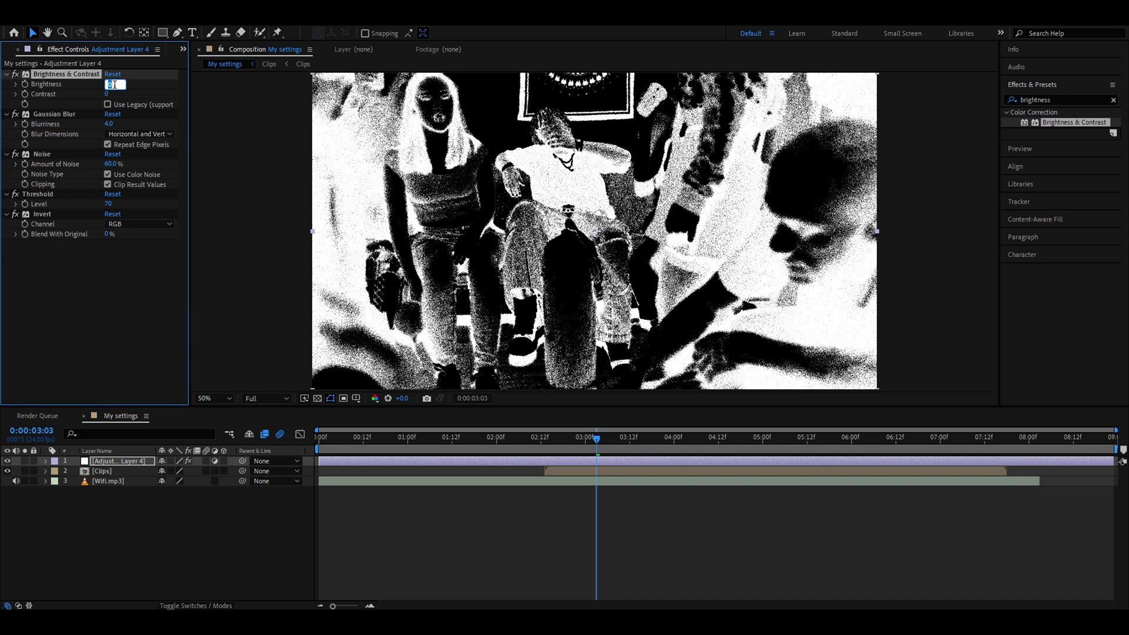
text(71)
key(Return)
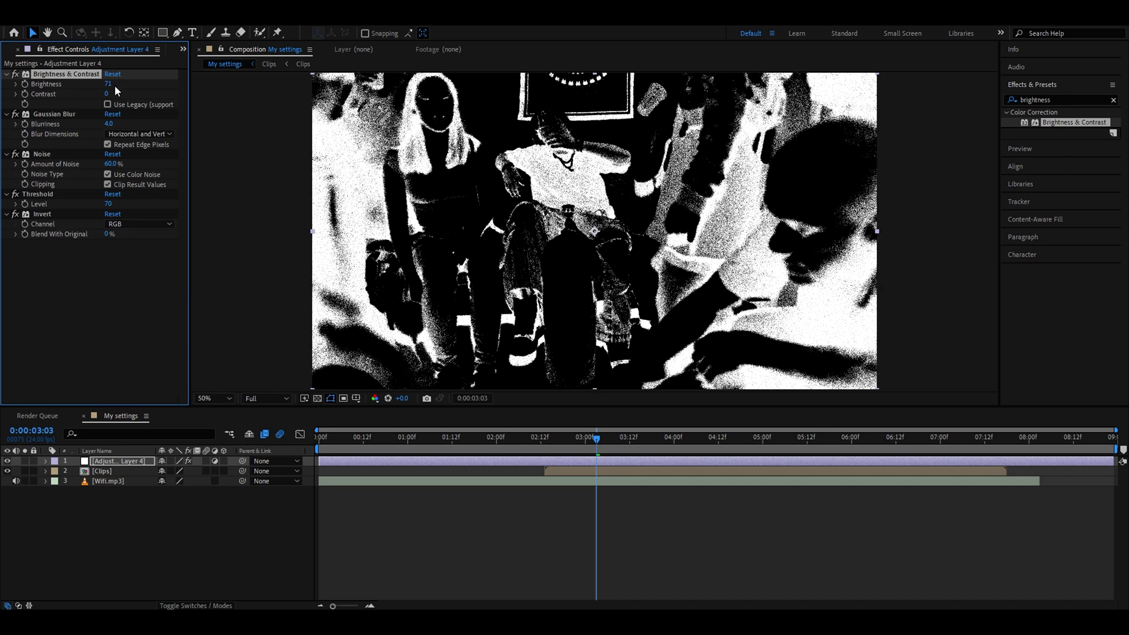
click(109, 95)
text(-64)
key(Return)
Apply the Exposure effect to the adjustment layer and set its first exposure keyframe at 0:00:02:13, where the clips begin
click(1084, 111)
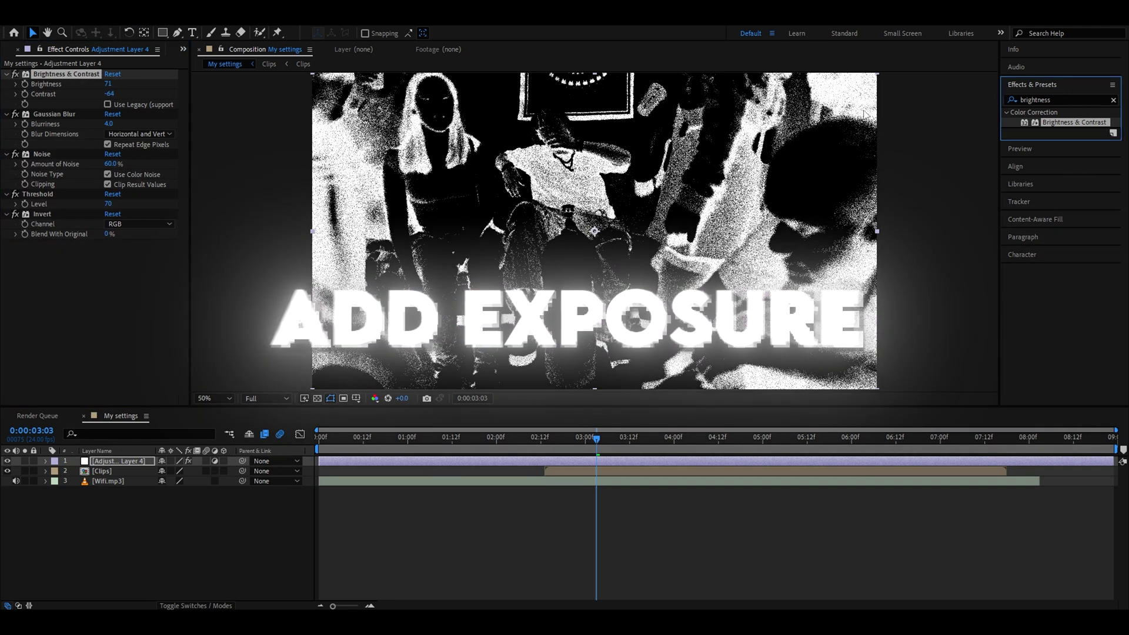
click(1058, 99)
text(exposure)
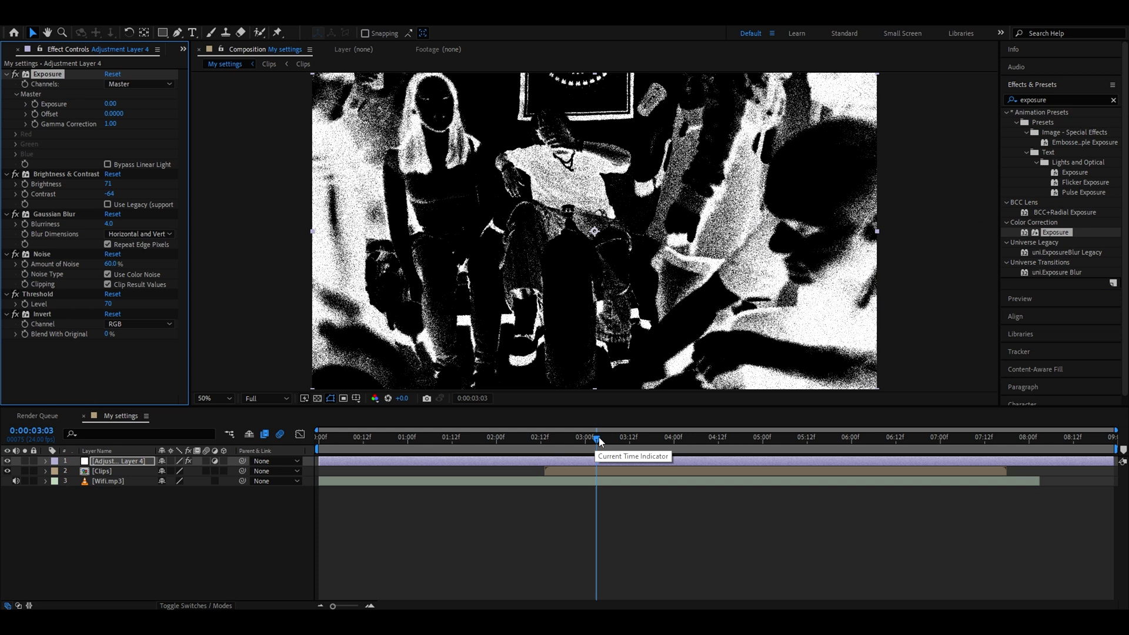
drag(596, 440, 542, 442)
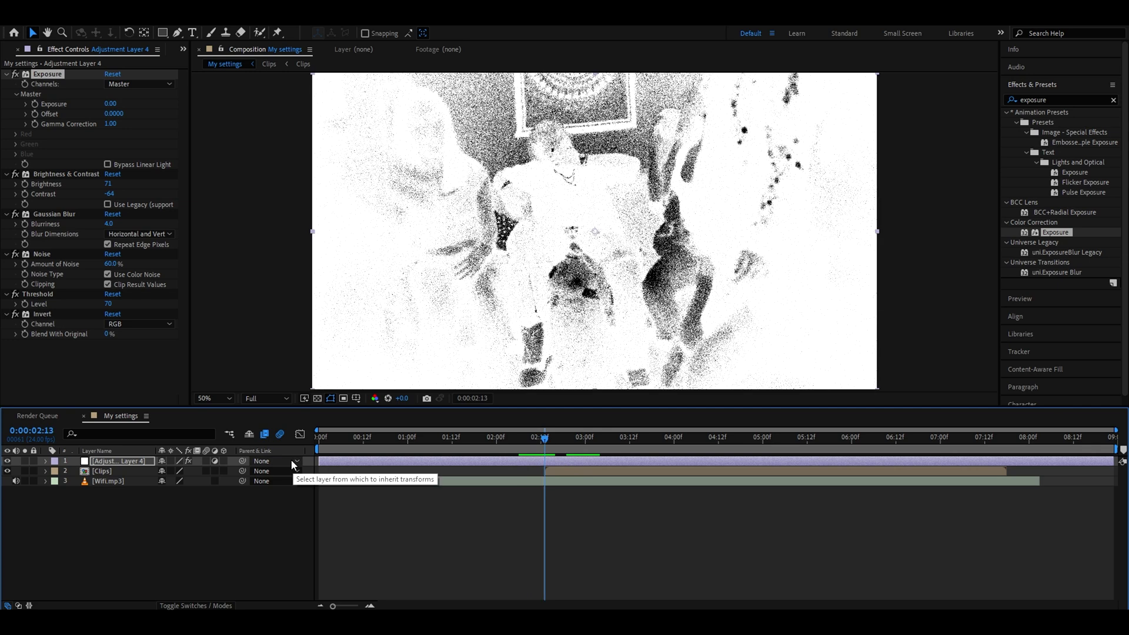
click(34, 105)
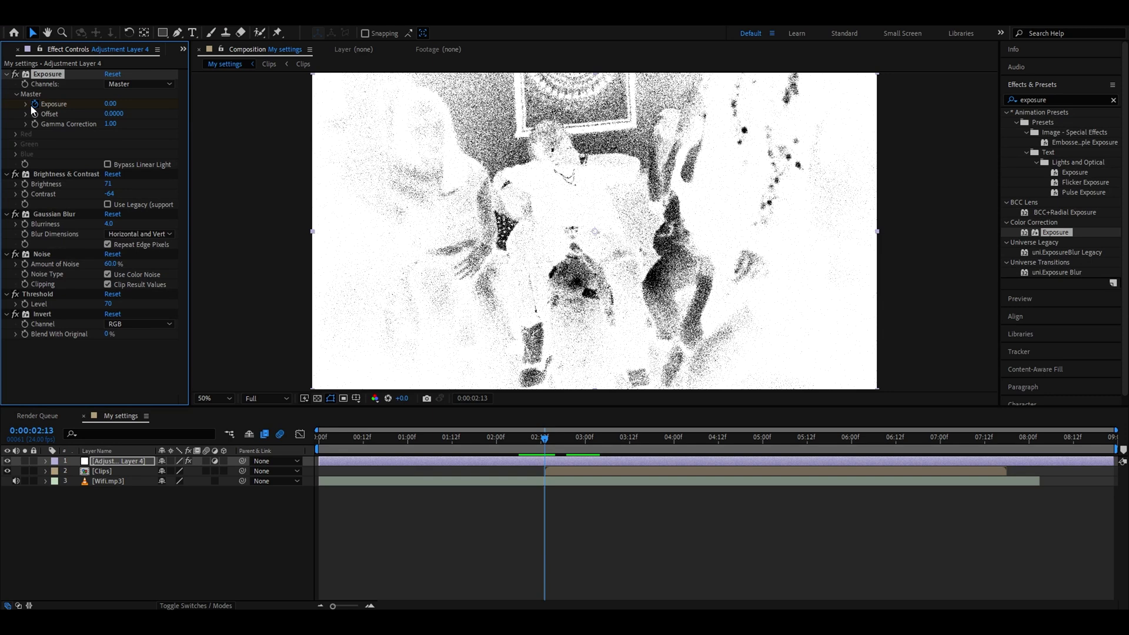
Add a second exposure keyframe of -2.04 at 0:00:02:16
drag(550, 440, 557, 440)
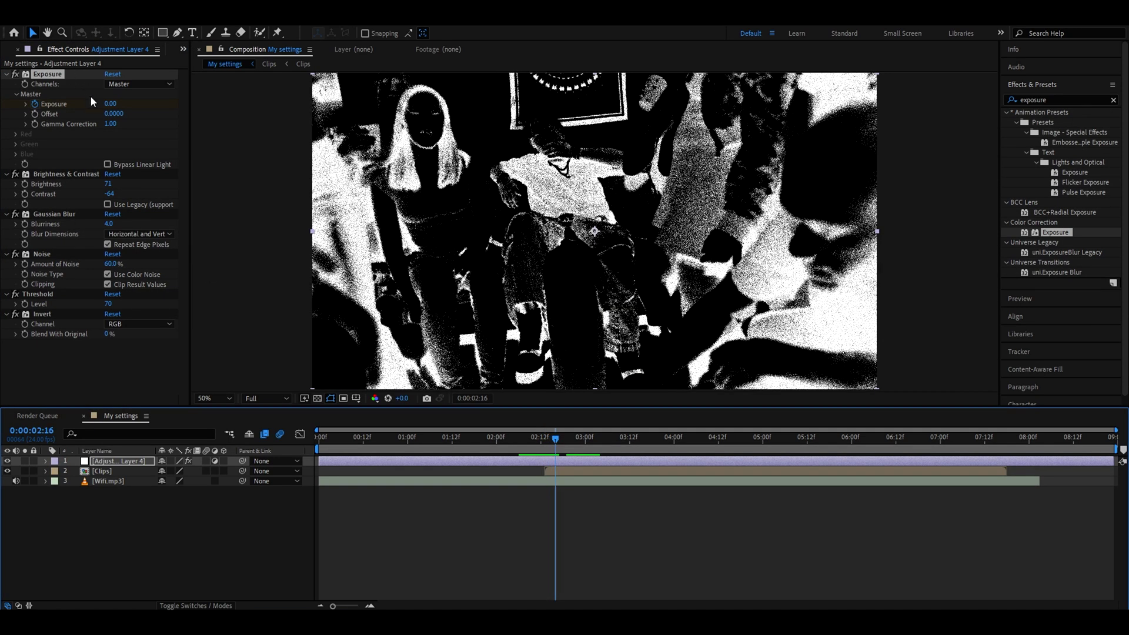
click(108, 104)
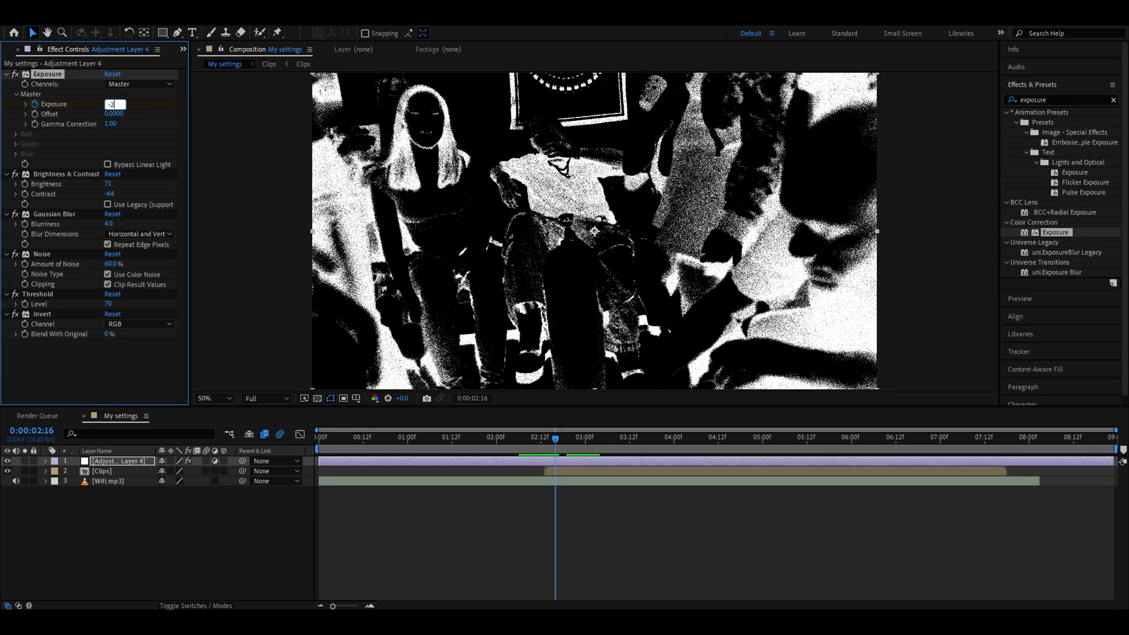
text(-2.04)
key(Return)
Reveal the adjustment layer's Exposure keyframes, loop them with a loopOut() expression, and preview the flicker
click(528, 461)
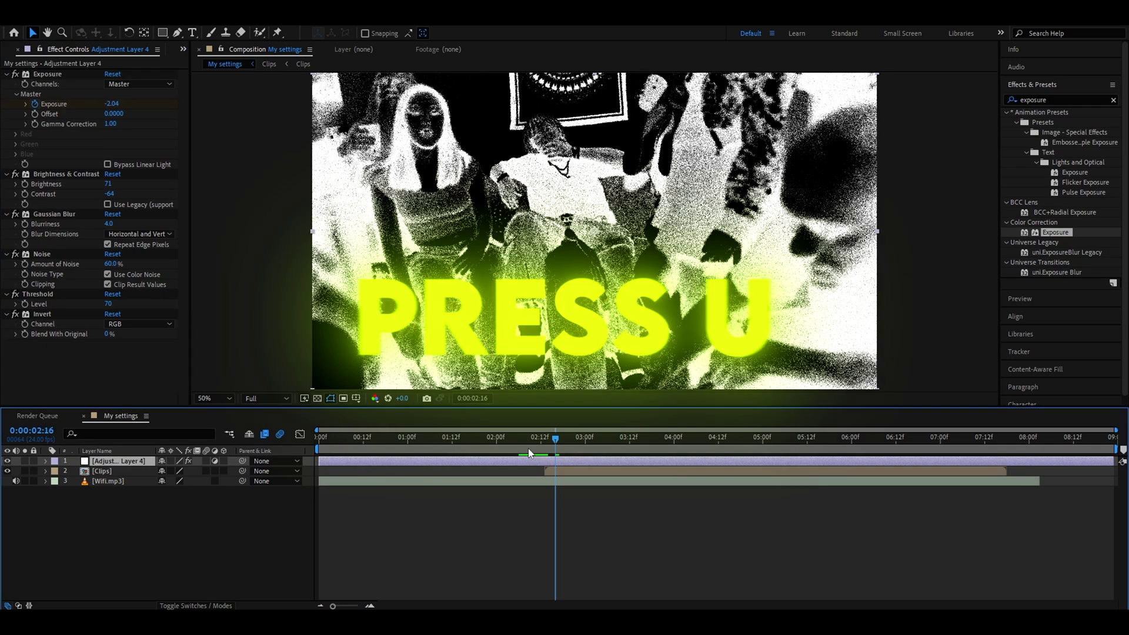
key(u)
scroll(539, 453, up, 2)
drag(551, 441, 604, 442)
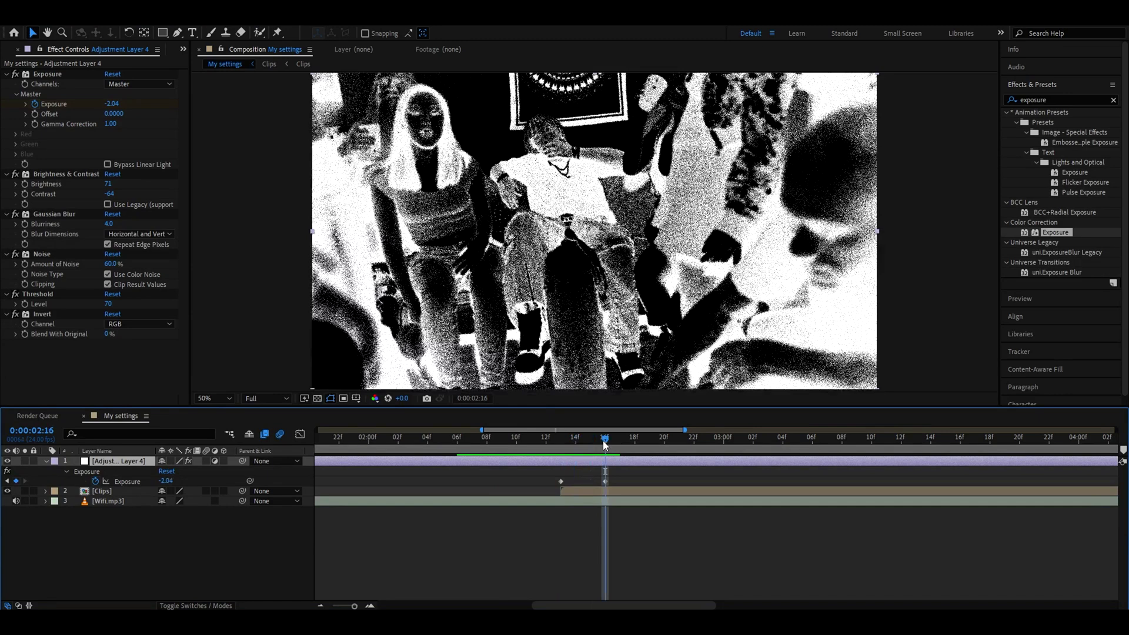
alt+click(95, 482)
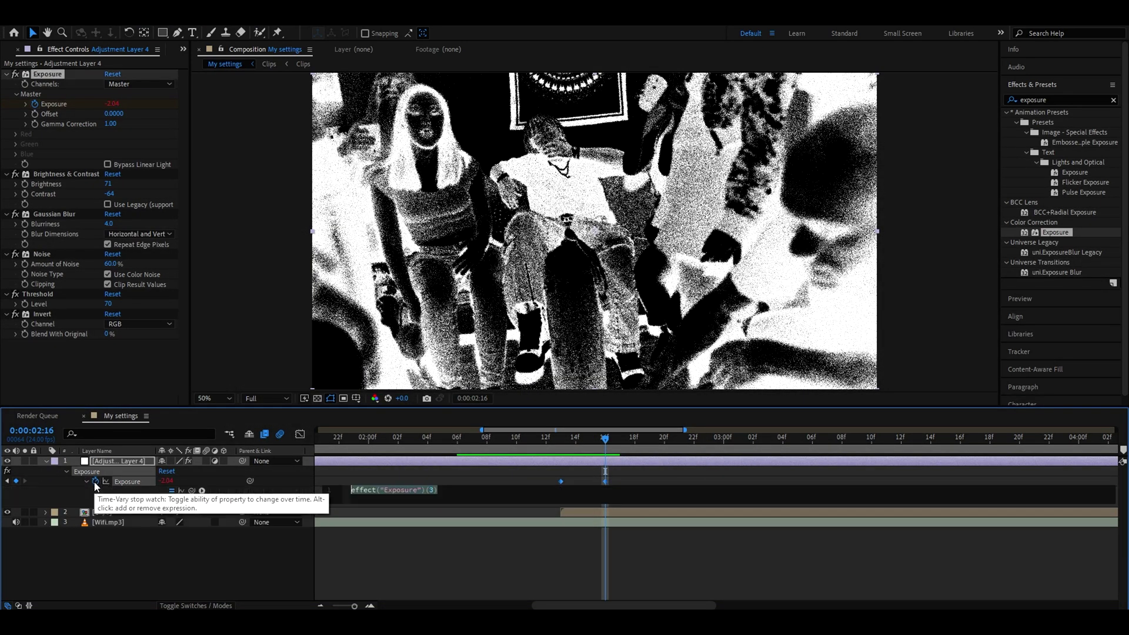
text(loopOut())
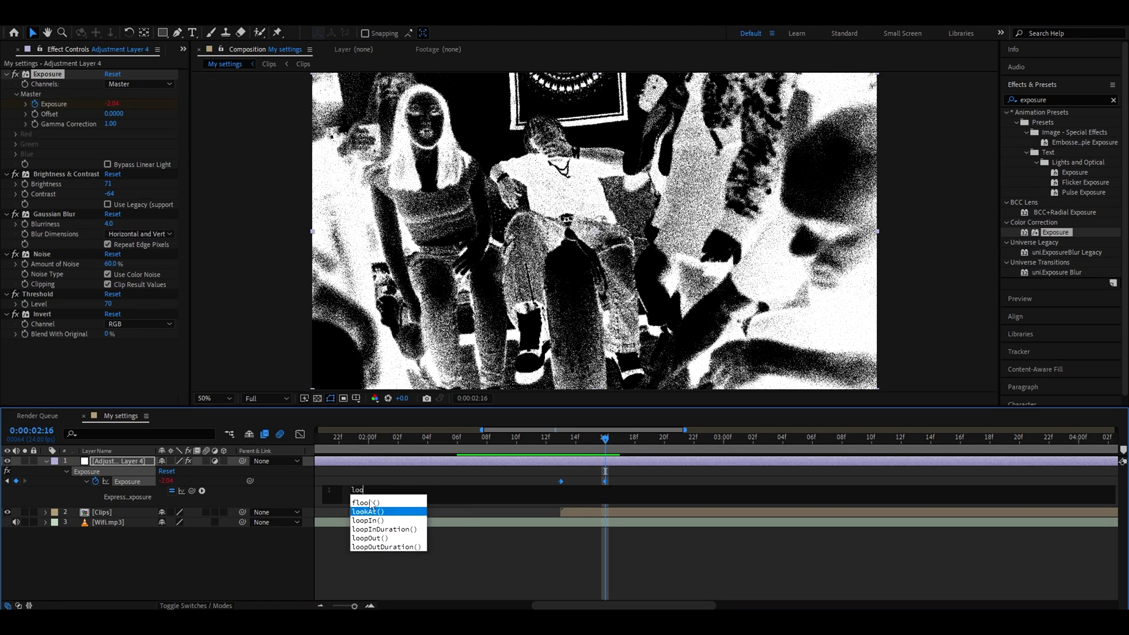
double_click(369, 521)
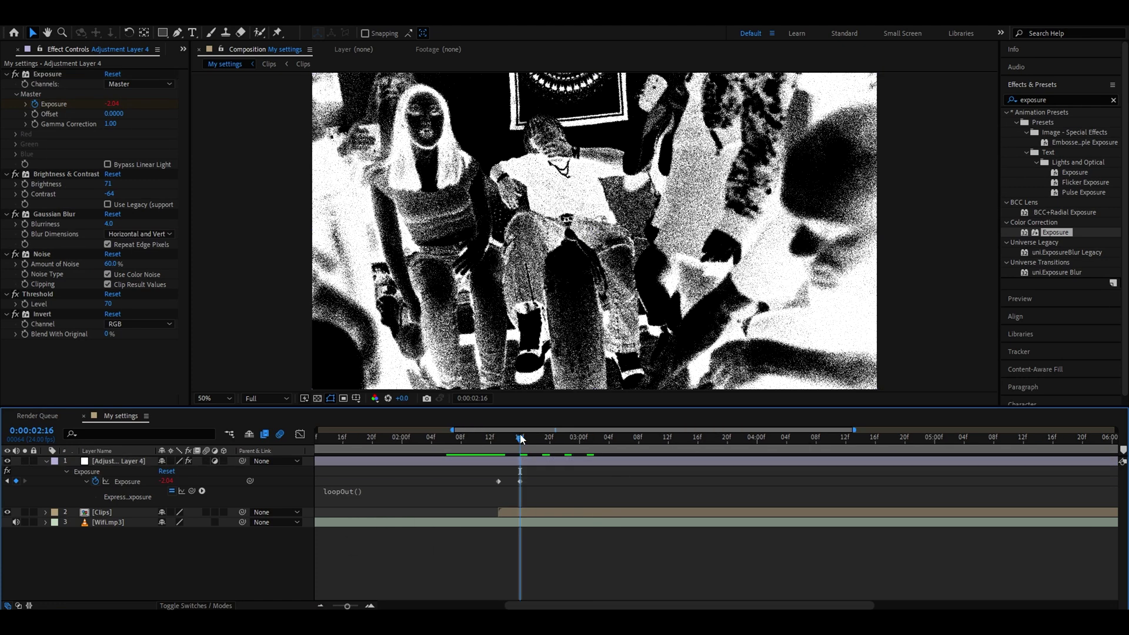
mouse_move(521, 438)
mouse_down()
mouse_move(637, 439)
mouse_move(523, 446)
mouse_up()
key(space)
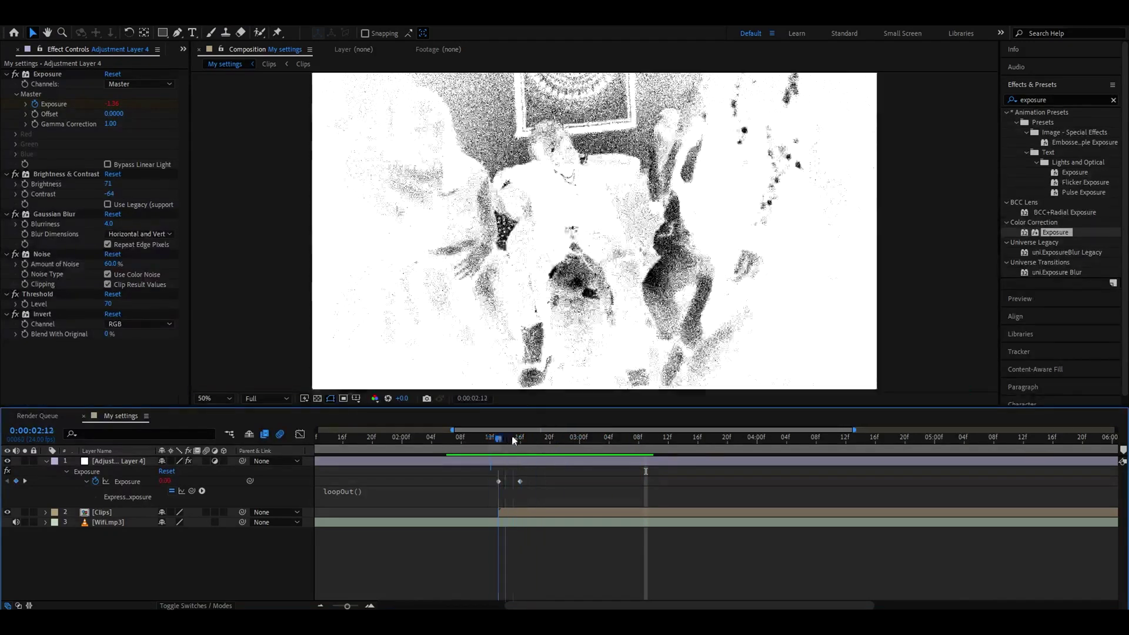
Hide the effect layer, try the Halloween_Effect_10 preset on a new adjustment layer, and undo the preset
click(7, 462)
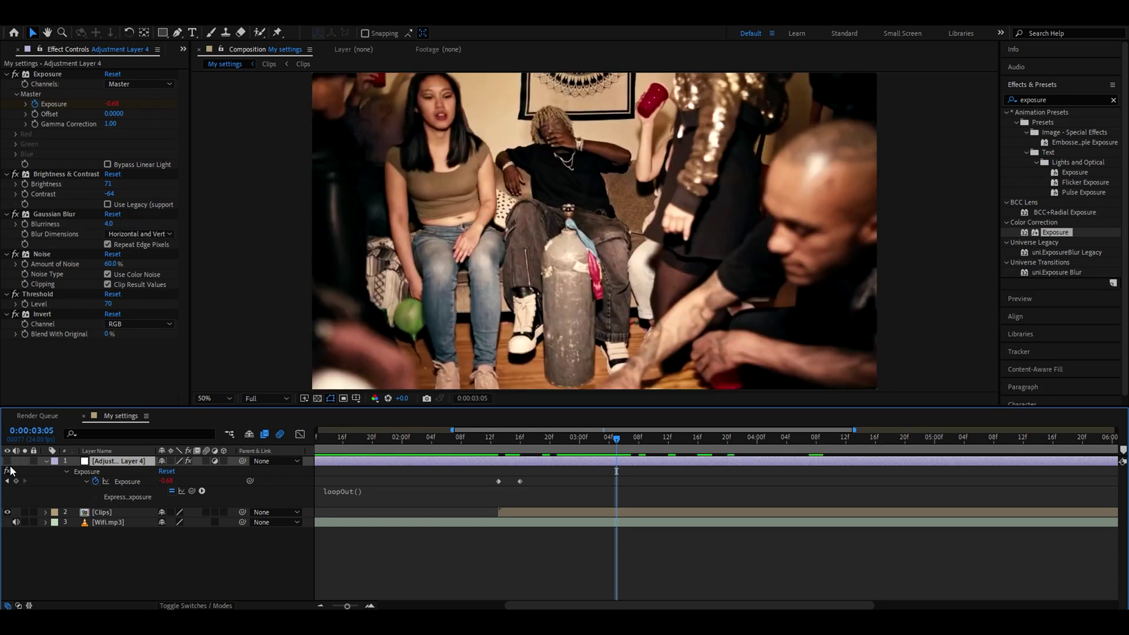
key(ctrl+alt+y)
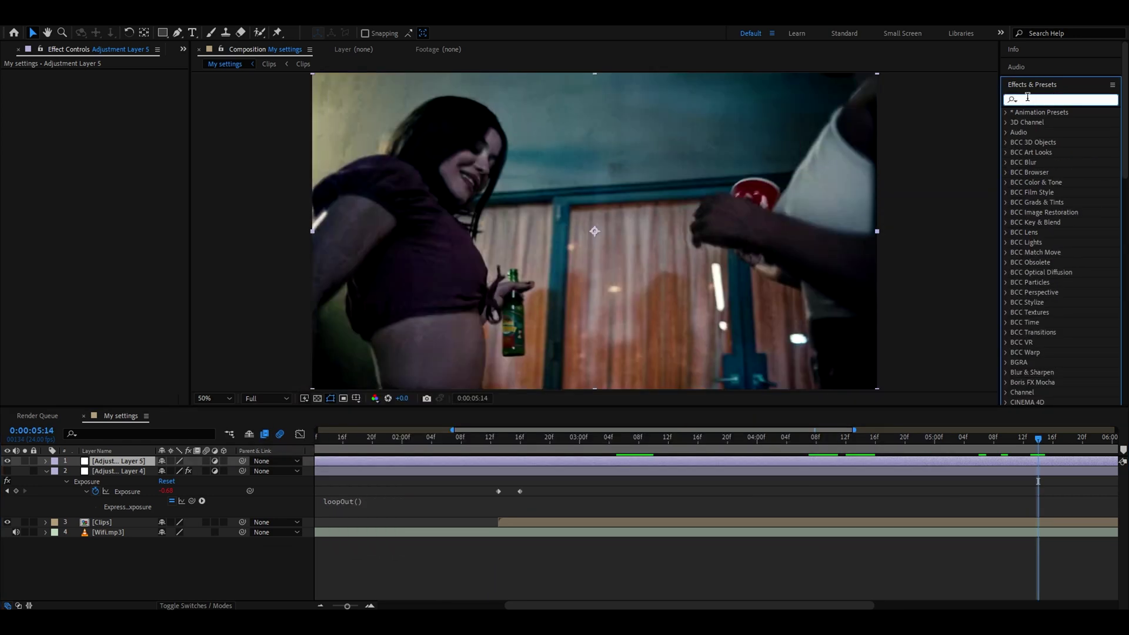
text(ha)
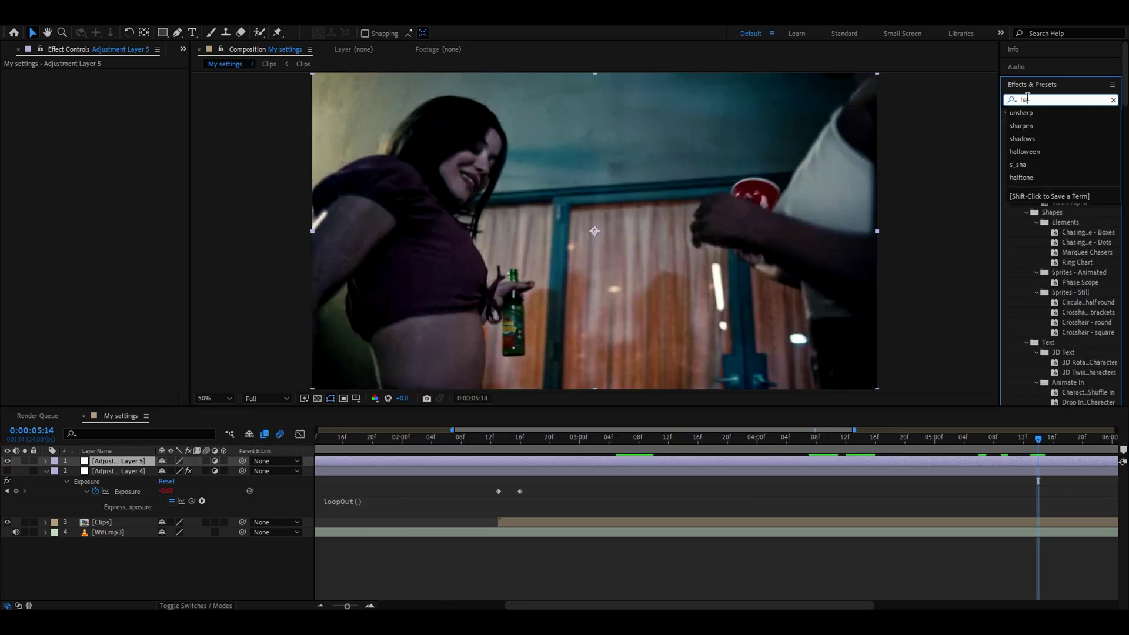
text(lloween)
drag(1070, 172, 590, 226)
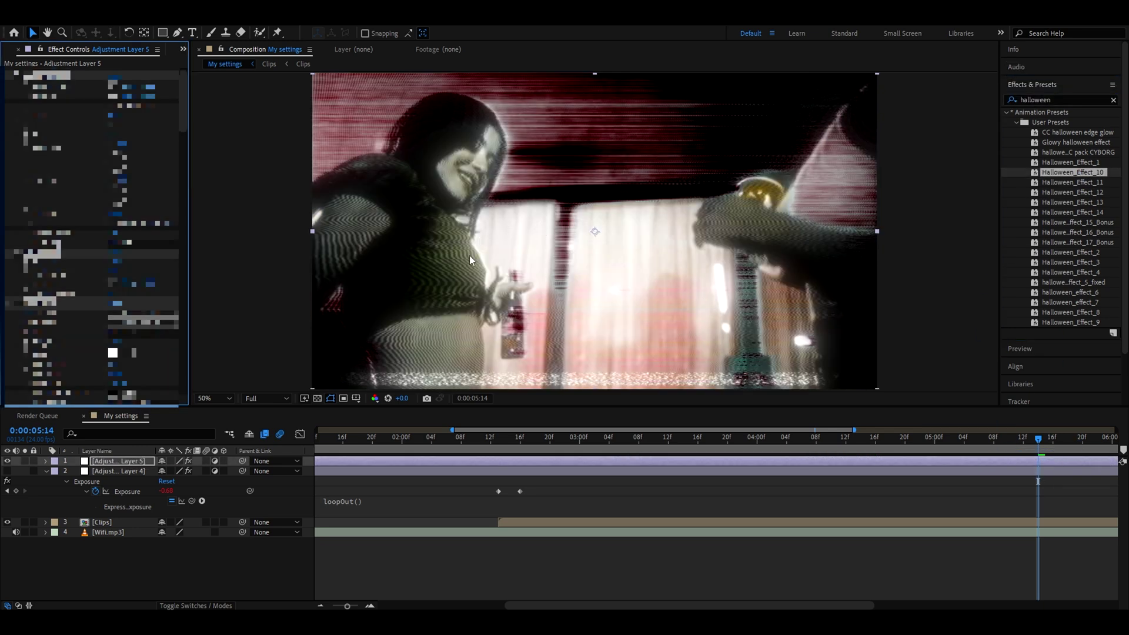
key(ctrl+z)
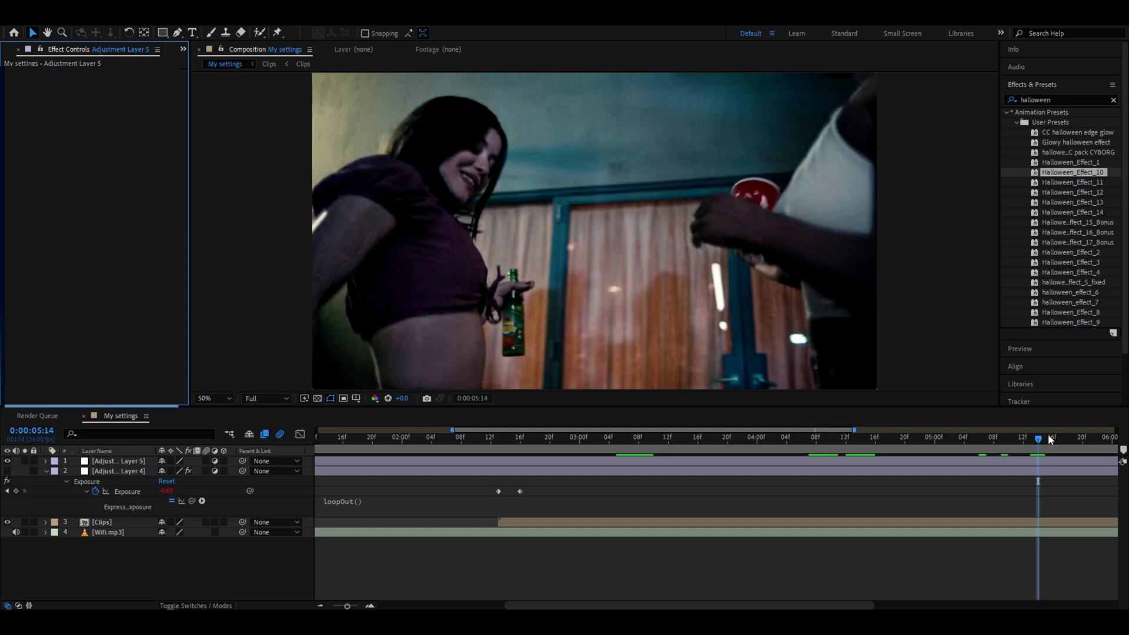
Try the Halloween_Effect_8 preset on the new adjustment layer at 0:00:02:20, undo it, and try Halloween_Effect_14 instead
drag(1048, 439, 551, 448)
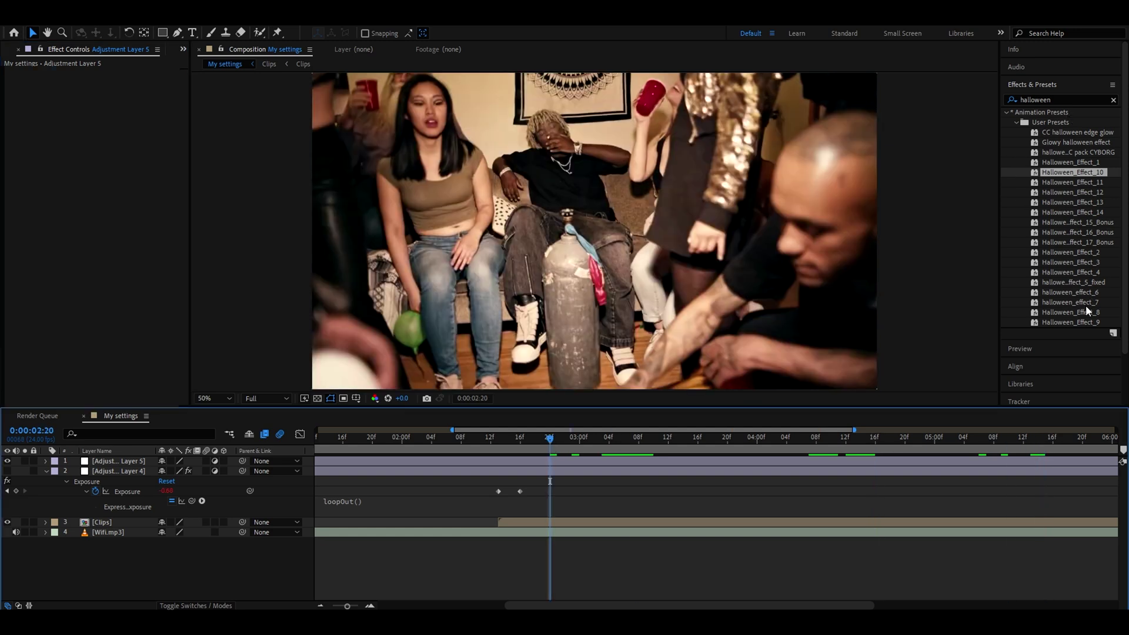
drag(1087, 310, 597, 461)
key(ctrl+z)
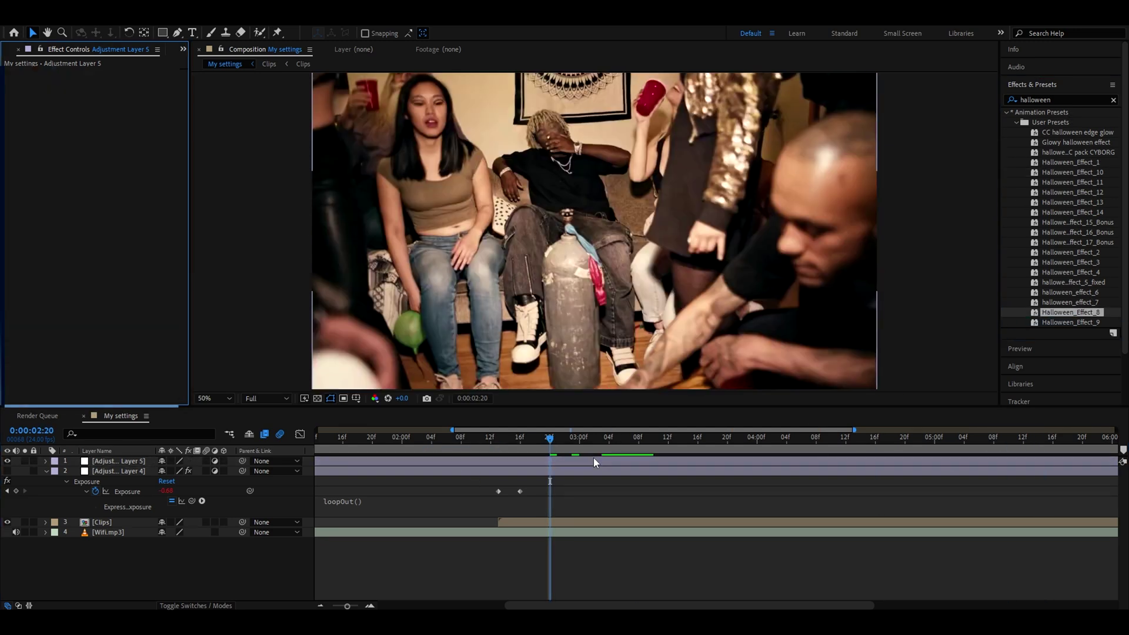
drag(1073, 209, 544, 461)
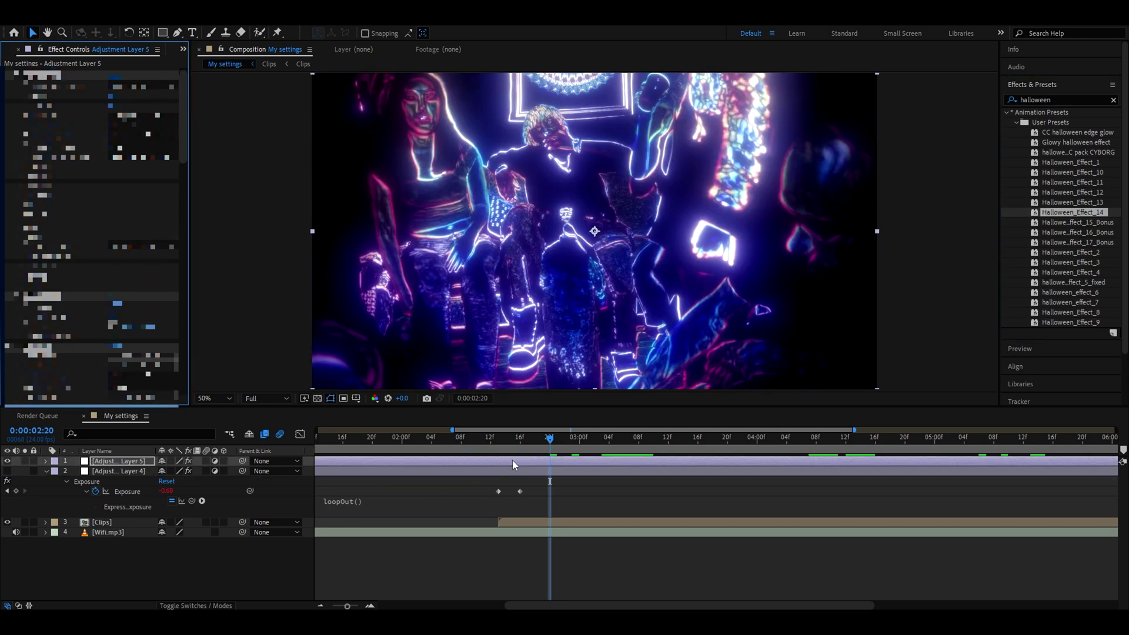
click(555, 441)
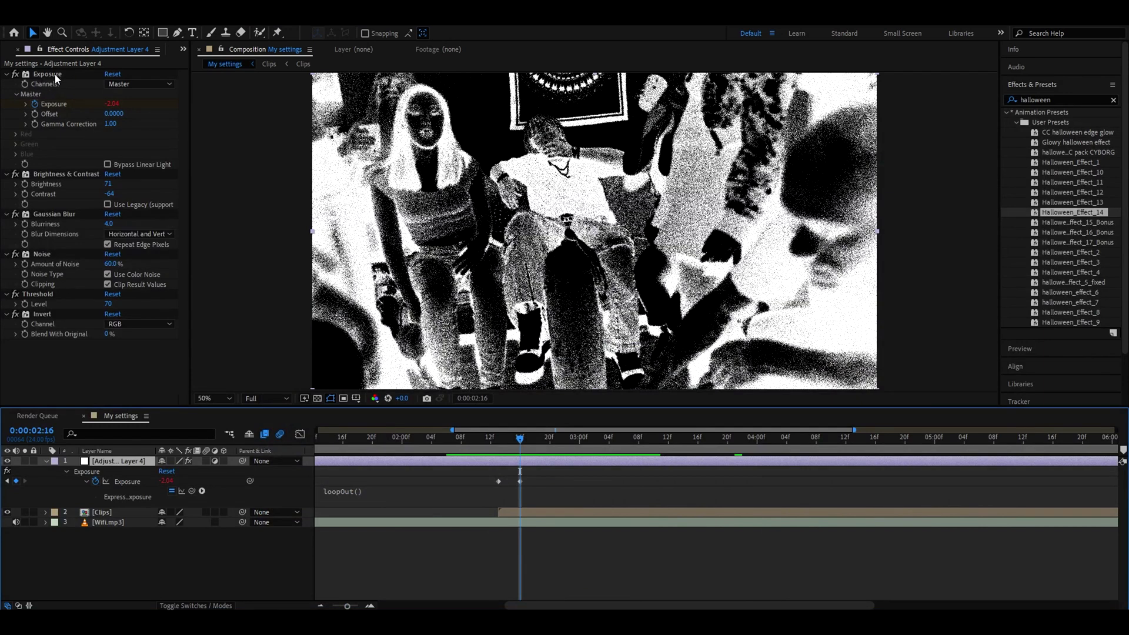
Select all effects on the adjustment layer plus both Exposure keyframes, start saving them as an animation preset, and cancel the save
click(47, 74)
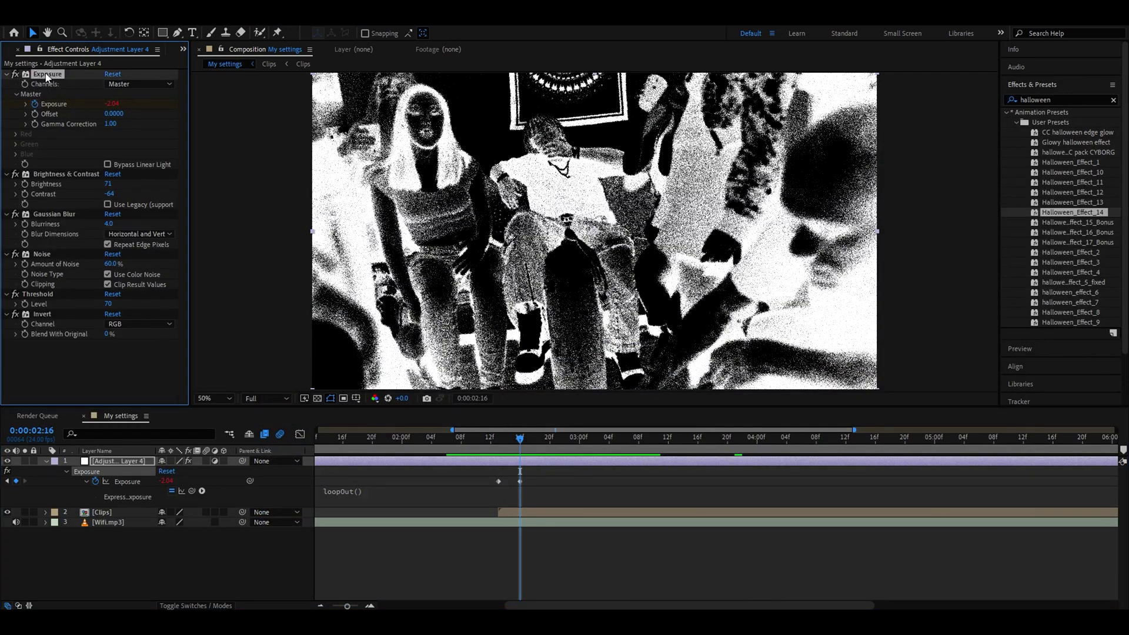
key(ctrl+a)
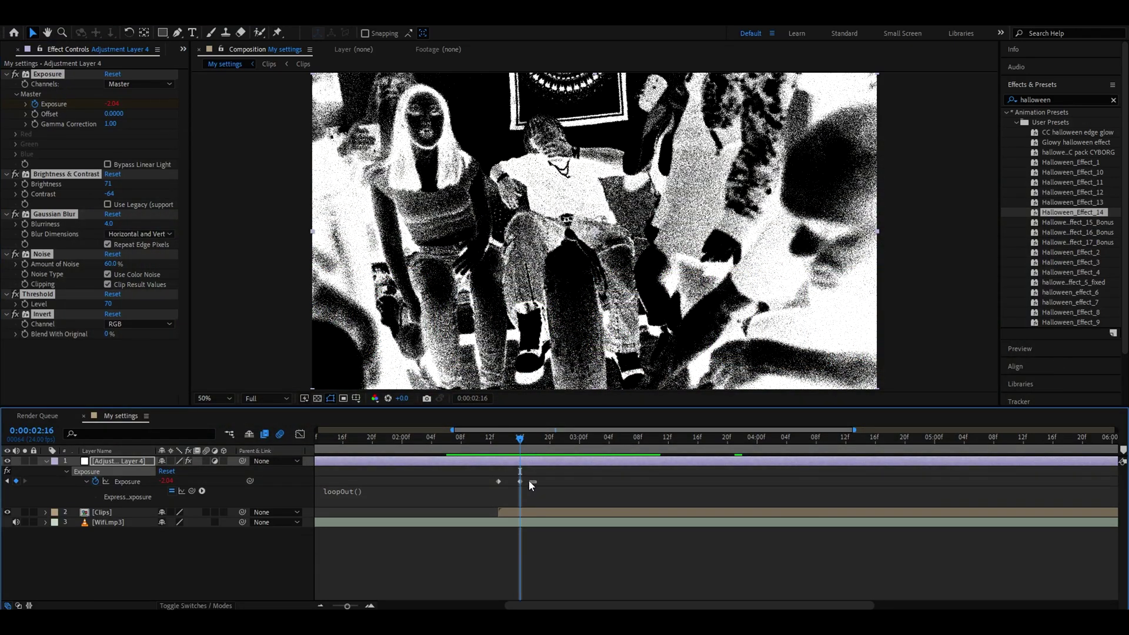
shift+click(497, 481)
click(162, 21)
click(168, 32)
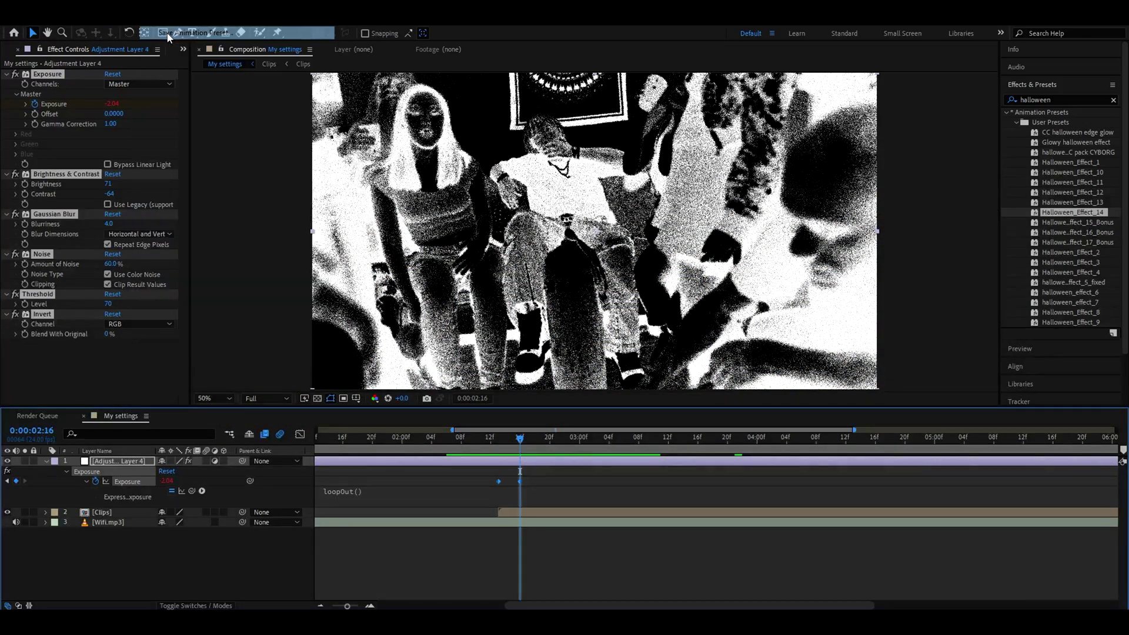
text(o)
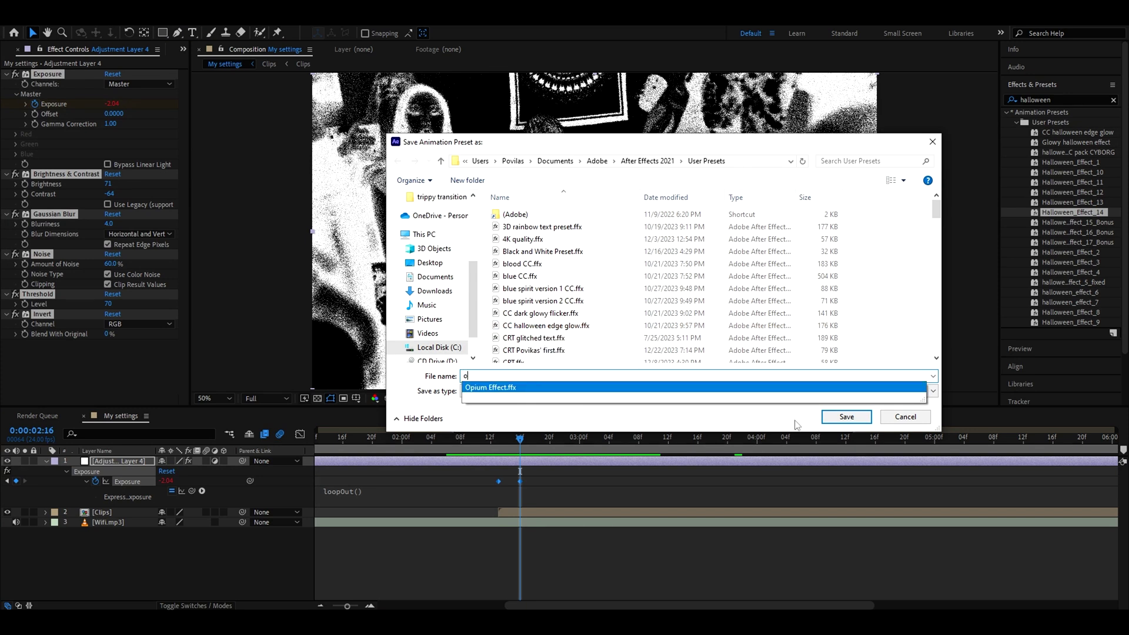
click(931, 142)
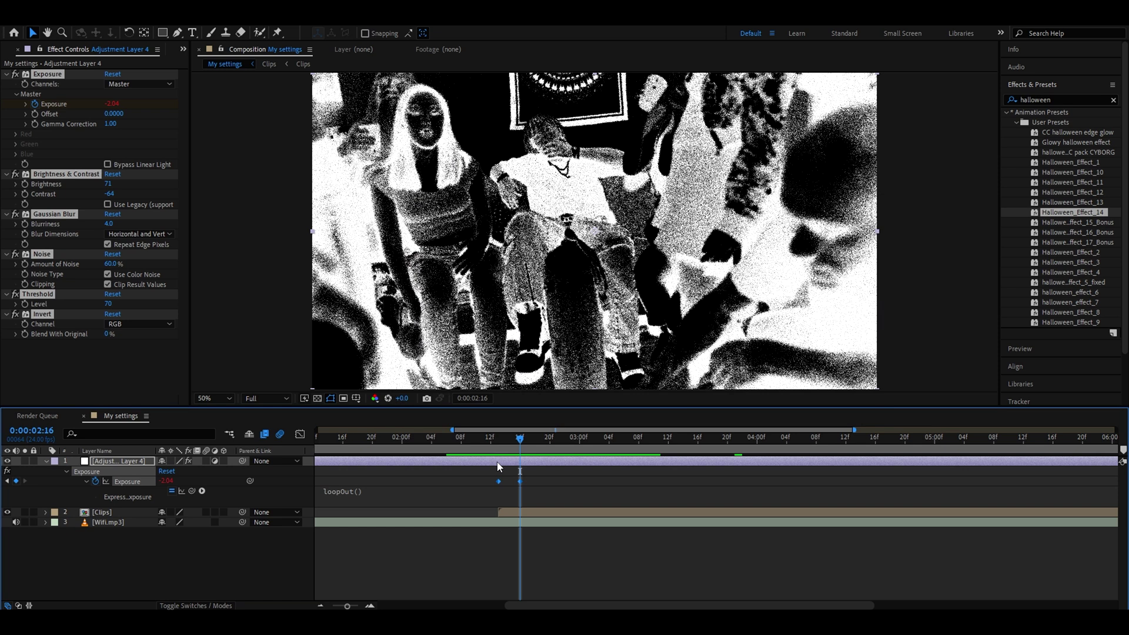
Hide the adjustment layer carrying the effects and add a new adjustment layer above it
click(481, 462)
click(7, 461)
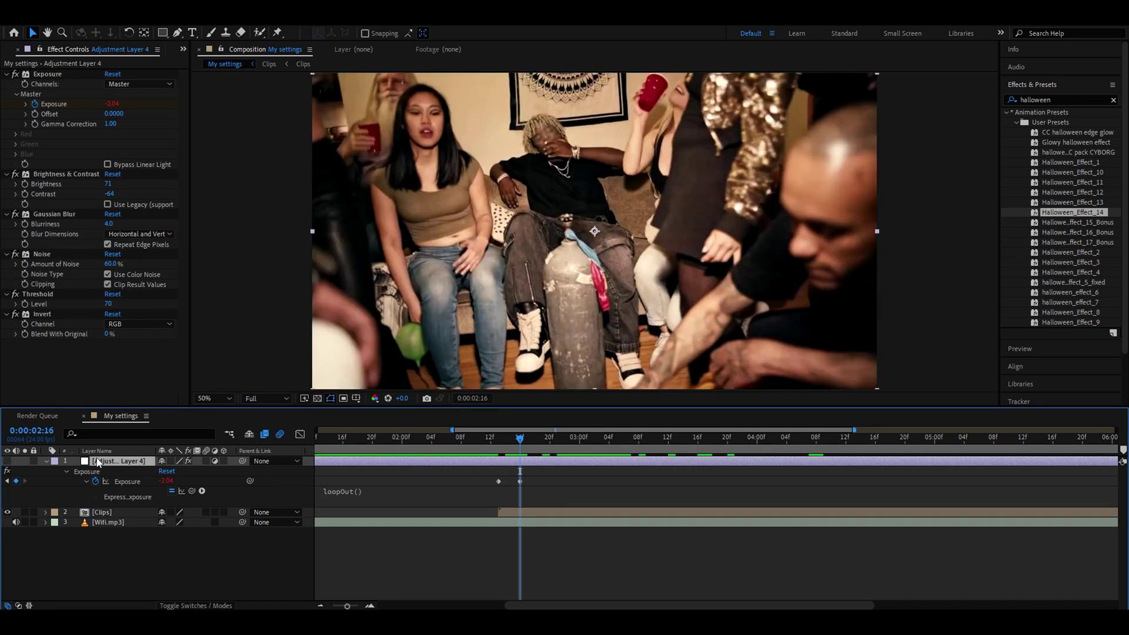
key(ctrl+alt+y)
Find the Opium Effect preset, apply it to the new adjustment layer at 0:00:02:16, and reveal its Exposure keyframes
double_click(1063, 99)
key(BackSpace)
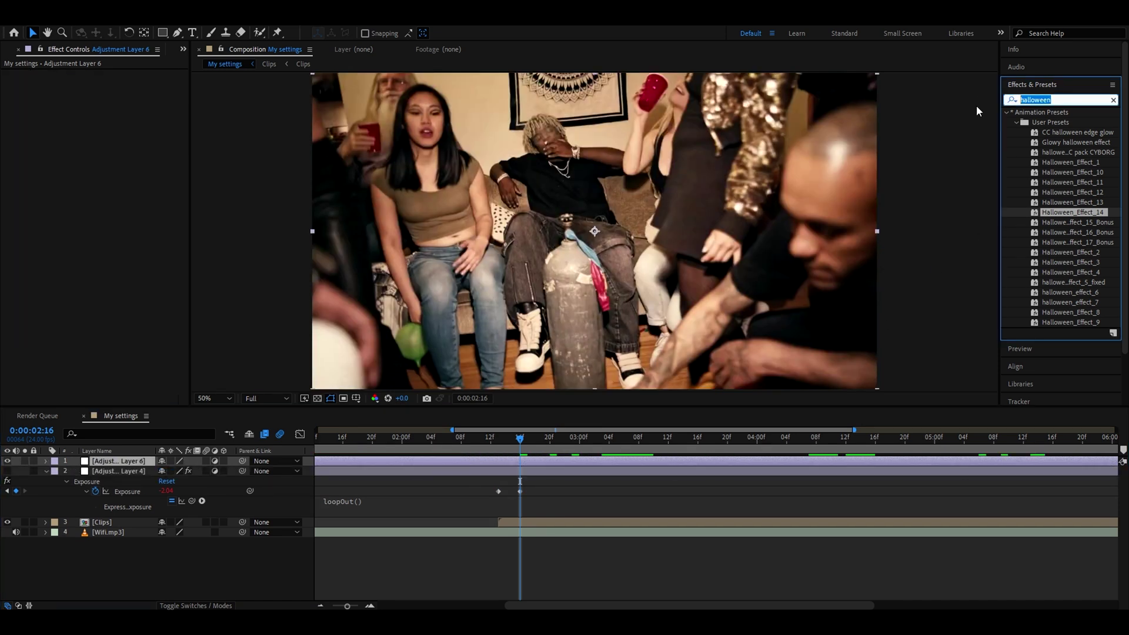
text(opiu)
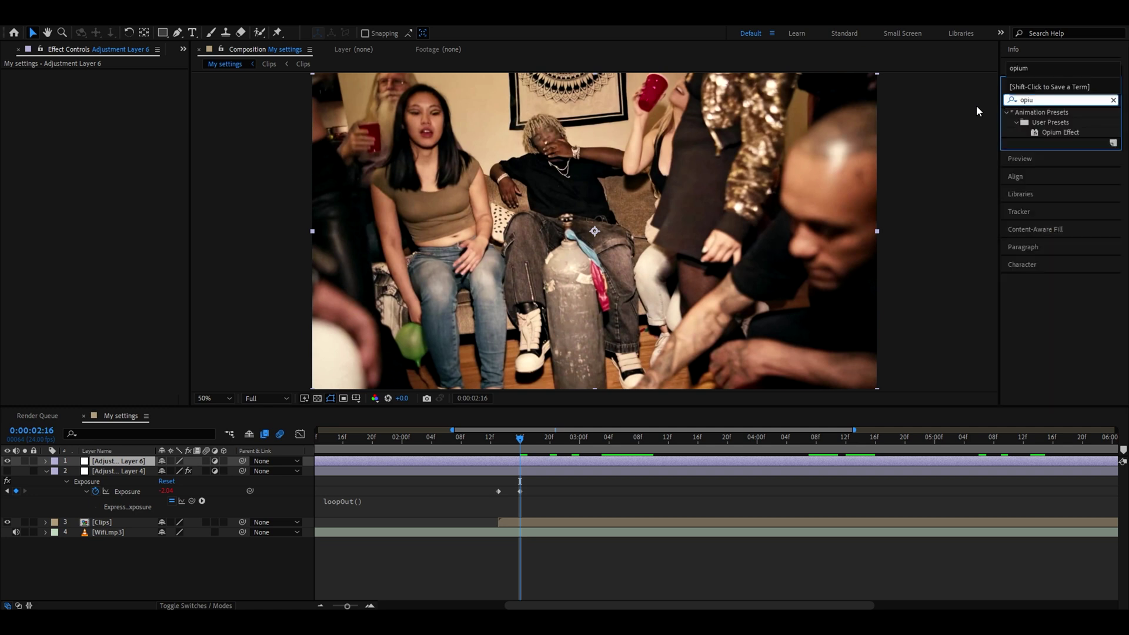
drag(1059, 132, 549, 440)
key(u)
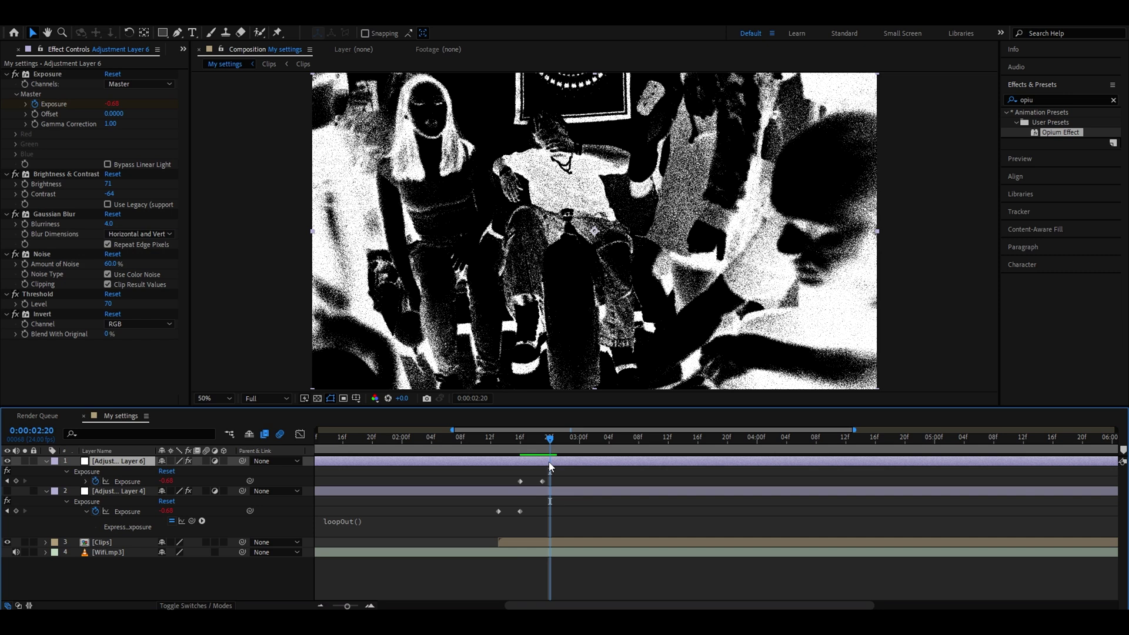
drag(549, 479, 497, 485)
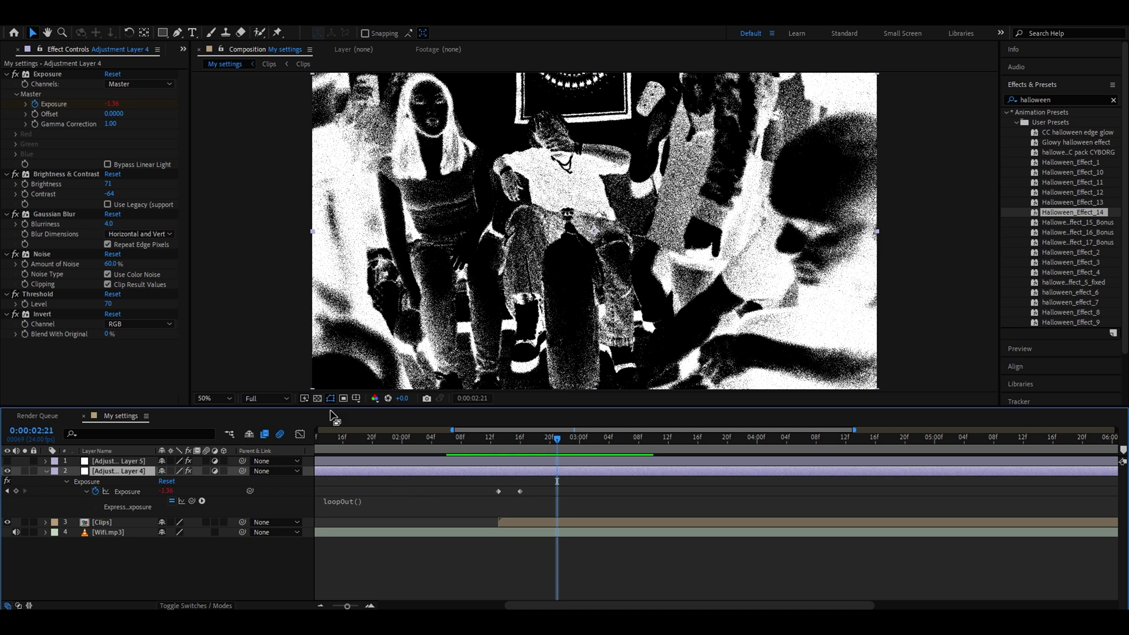
Go to 0:00:03:21 and compare the image with the Invert effect switched off and back on
drag(556, 440, 734, 438)
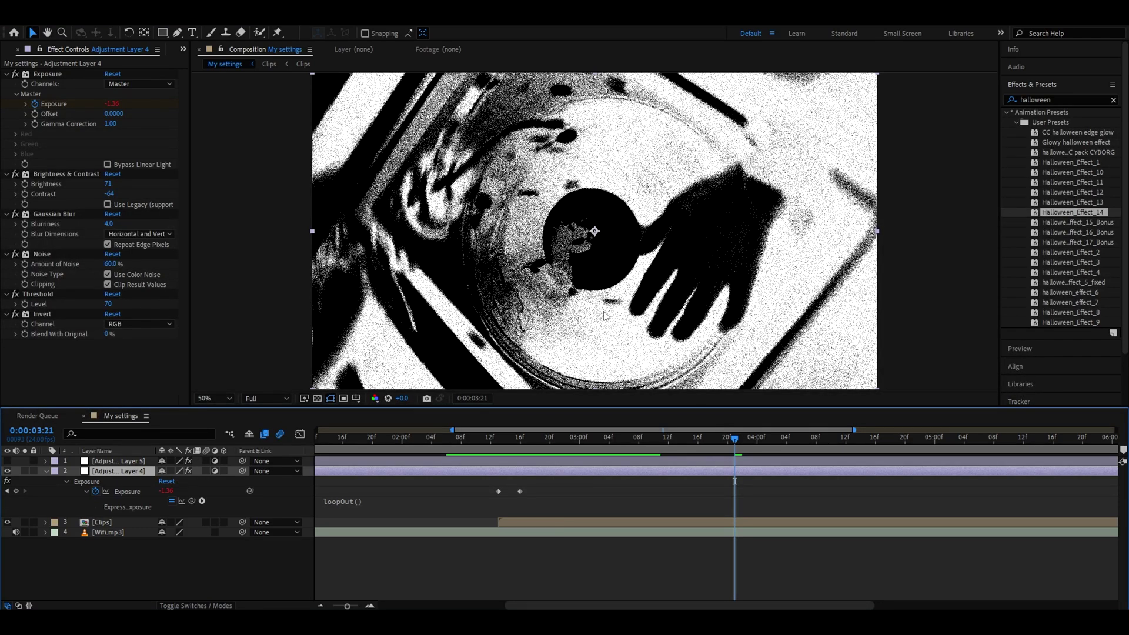
click(57, 175)
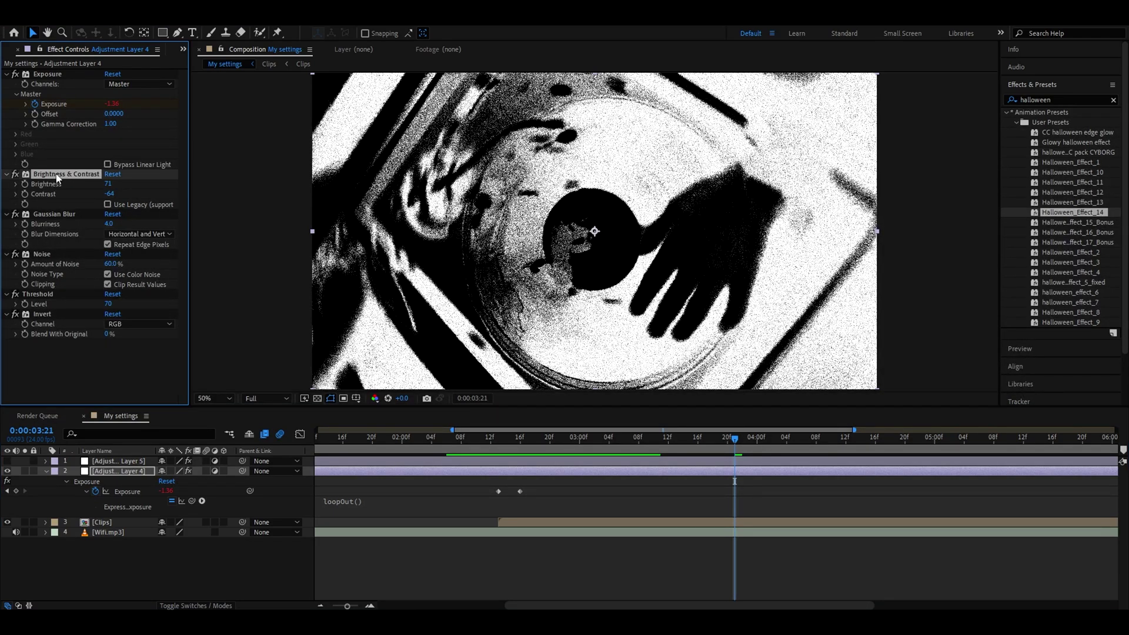
click(40, 294)
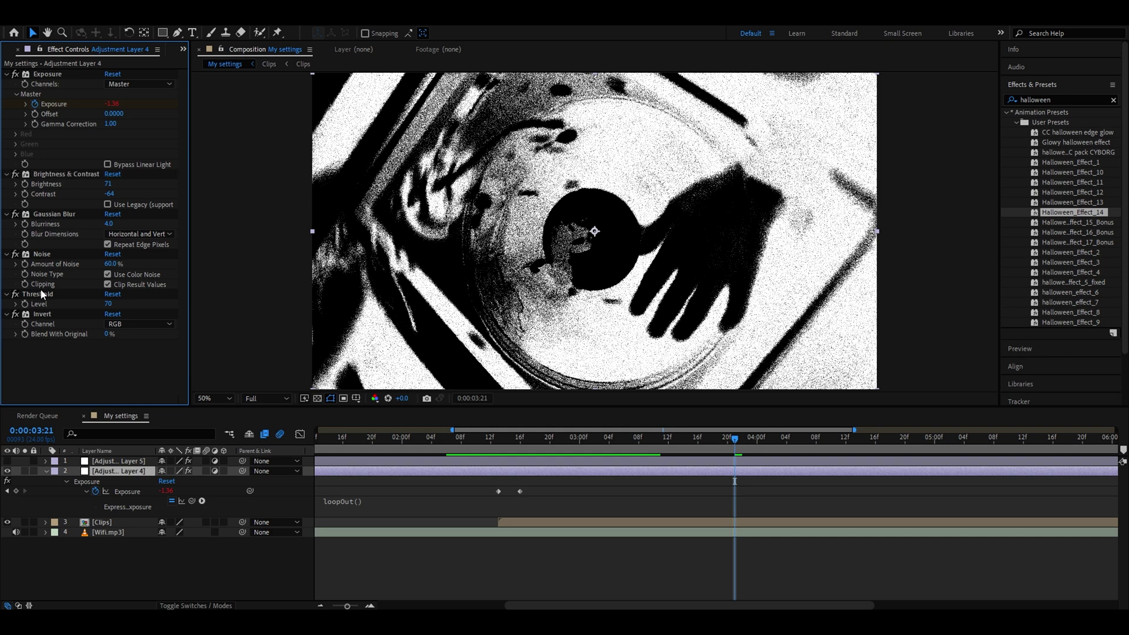
click(16, 315)
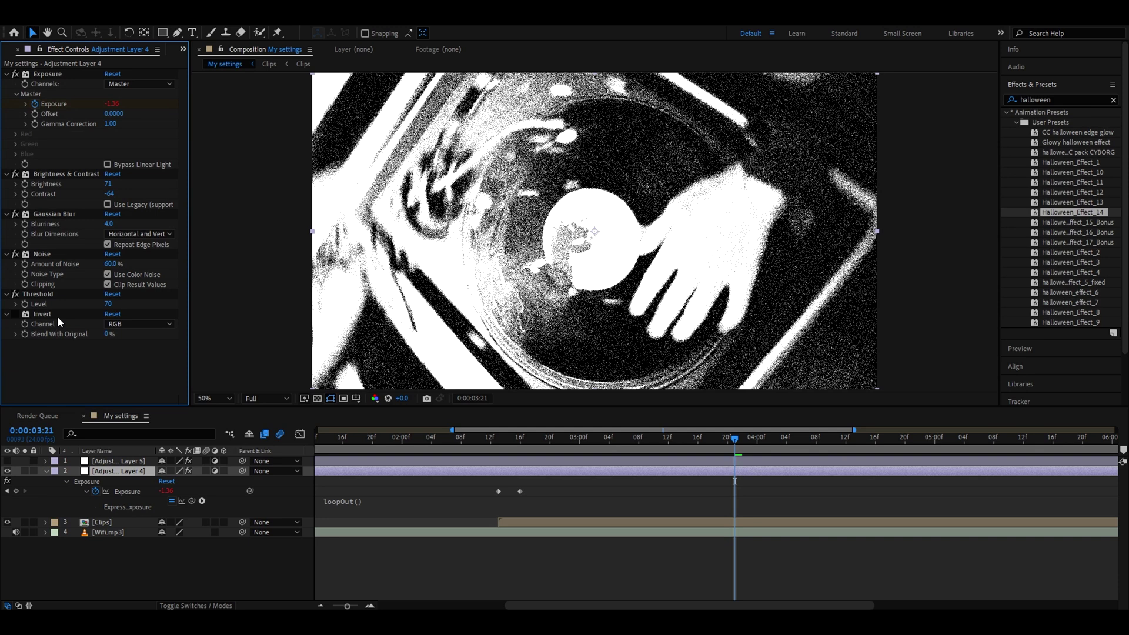
click(15, 314)
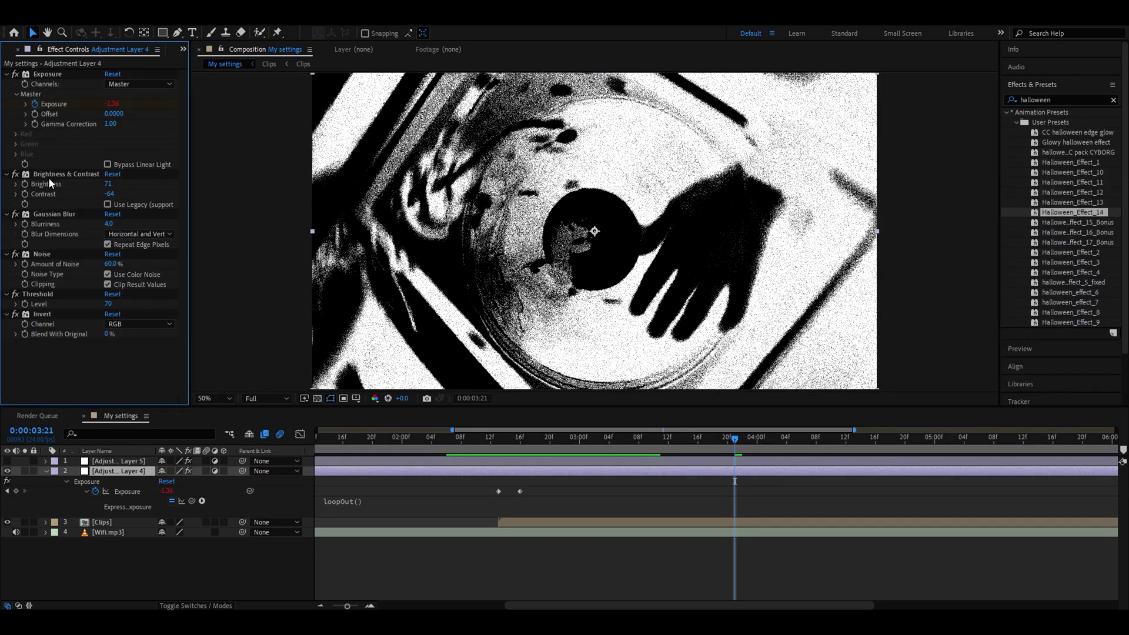